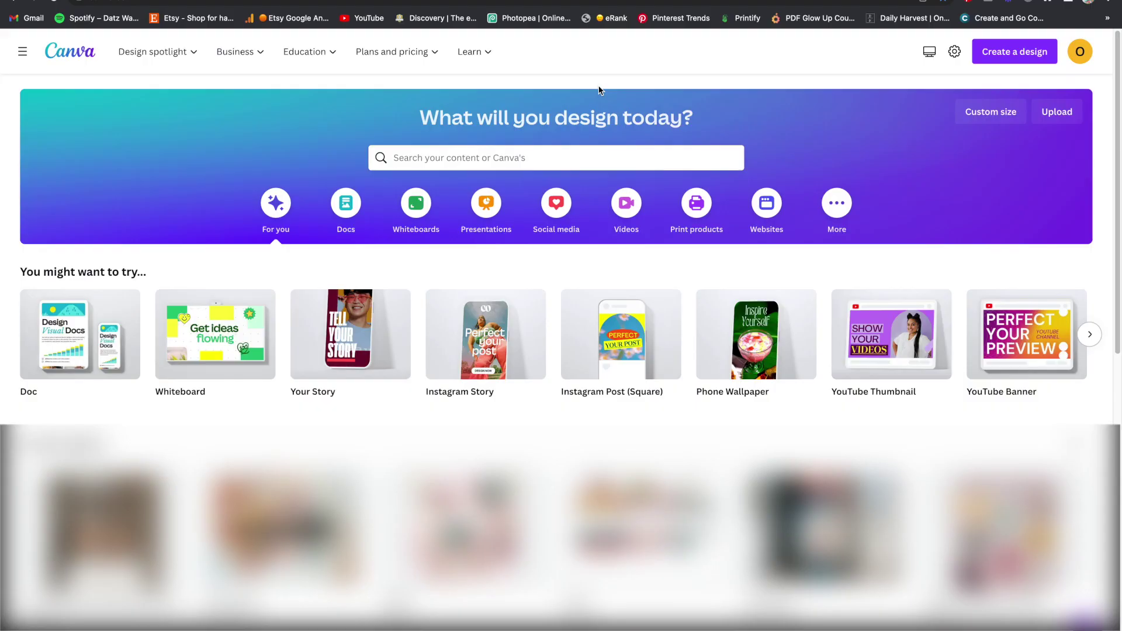
# - Create a blank custom-size design measuring 14 × 16 inches
pyautogui.click(996, 54)
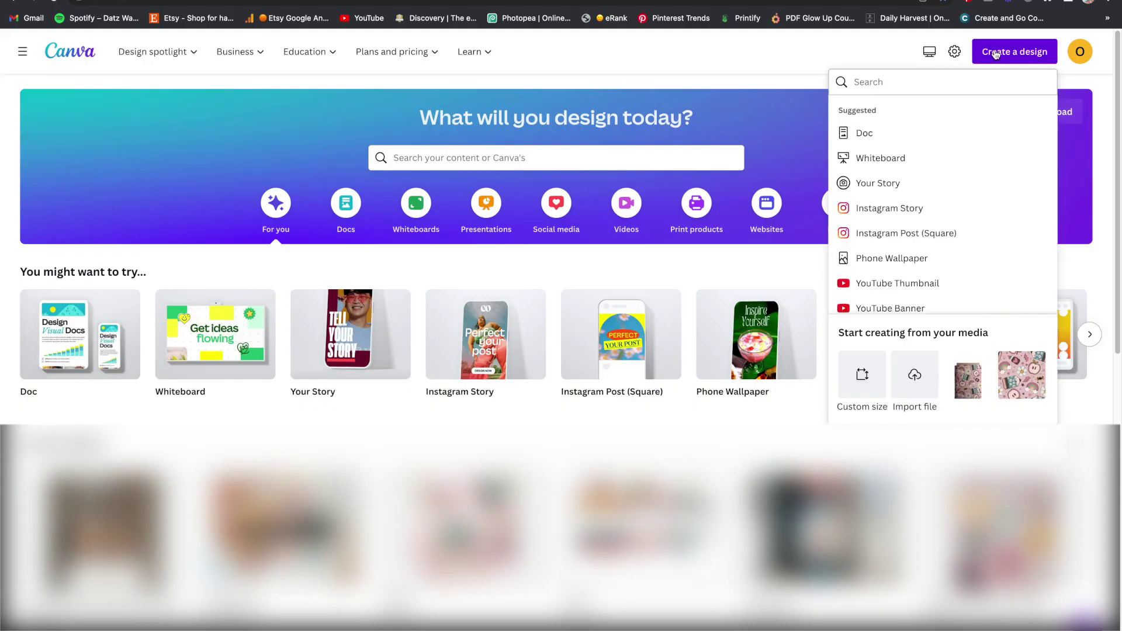
pyautogui.click(869, 381)
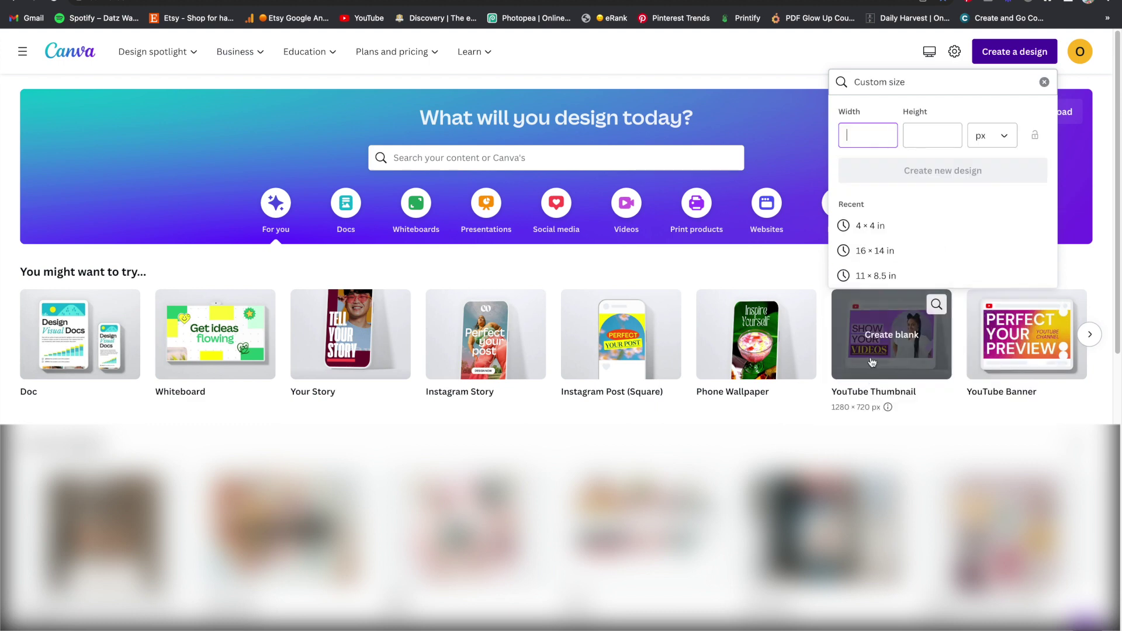
pyautogui.click(992, 135)
pyautogui.click(988, 198)
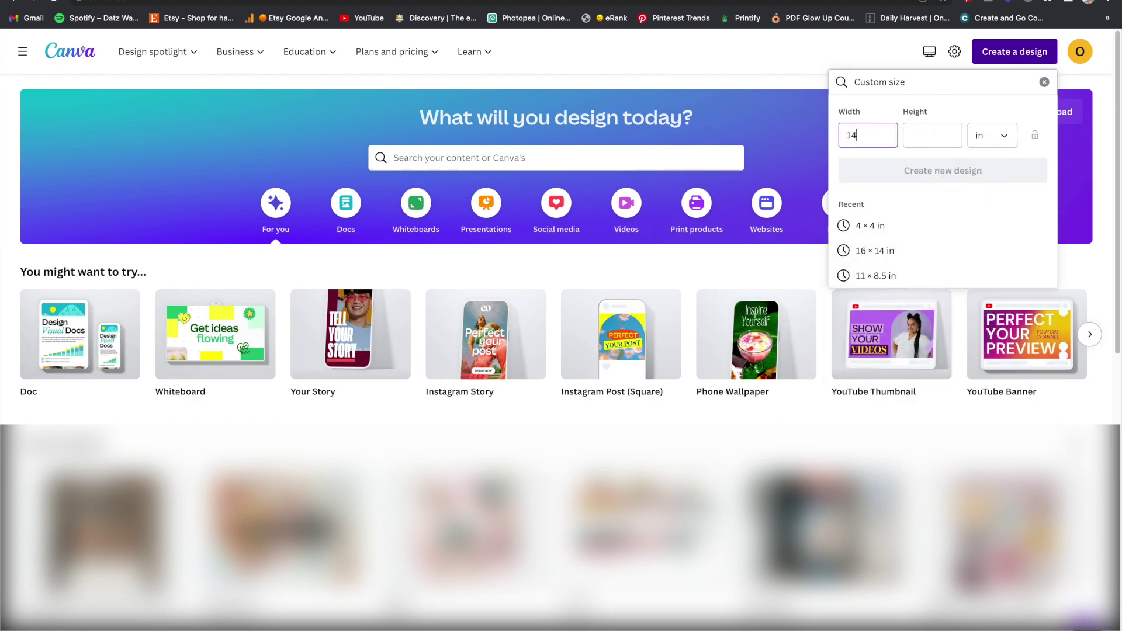
pyautogui.click(933, 135)
pyautogui.write('16')
pyautogui.click(942, 171)
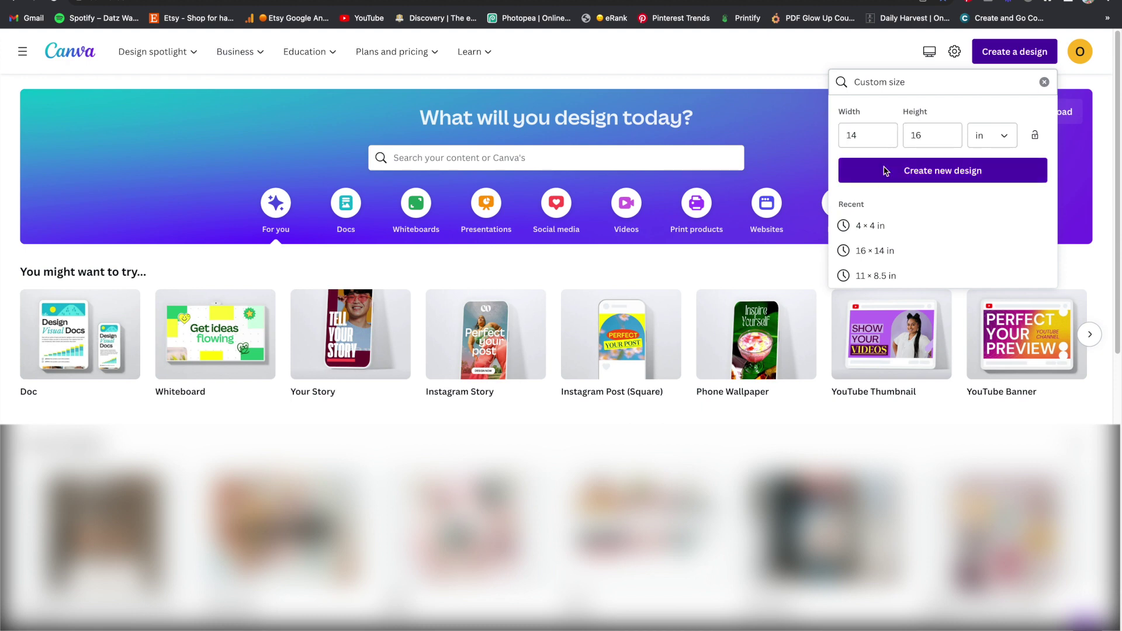
pyautogui.click(22, 266)
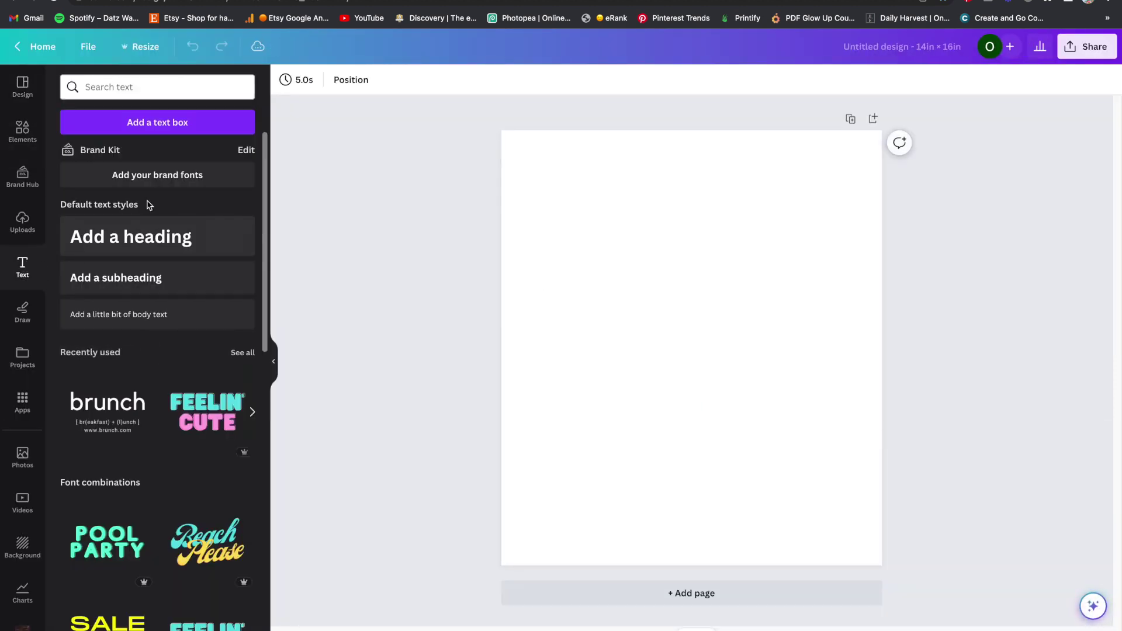
# - Add a text box, duplicate it twice, and type 'TODAY IS A GREAT DAY TO' as the top line
pyautogui.click(175, 123)
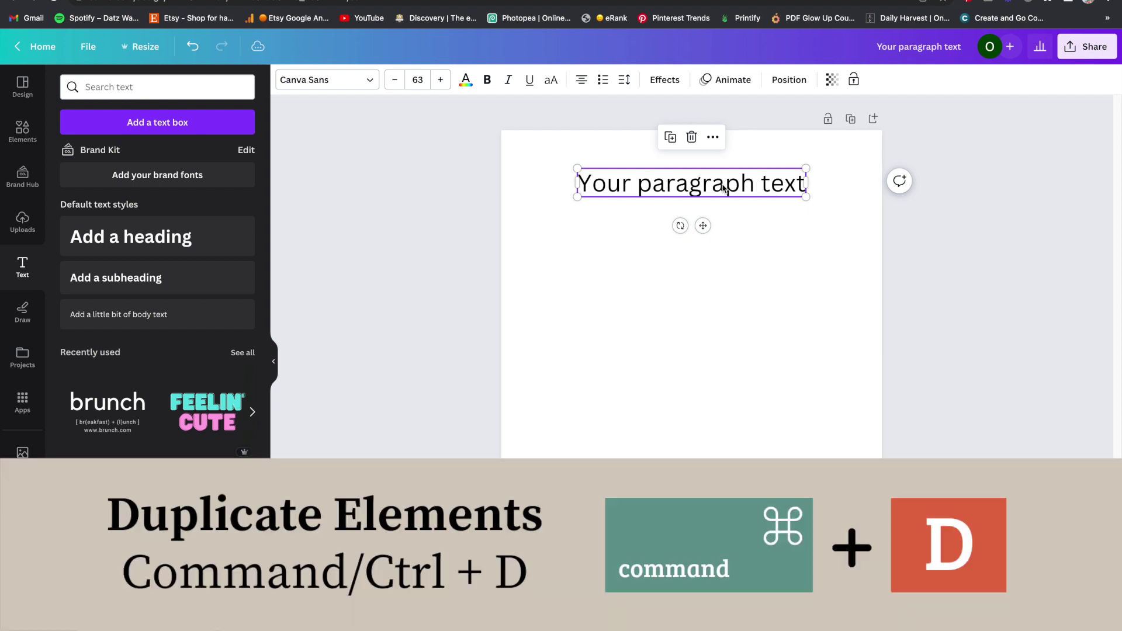
pyautogui.press('super+d')
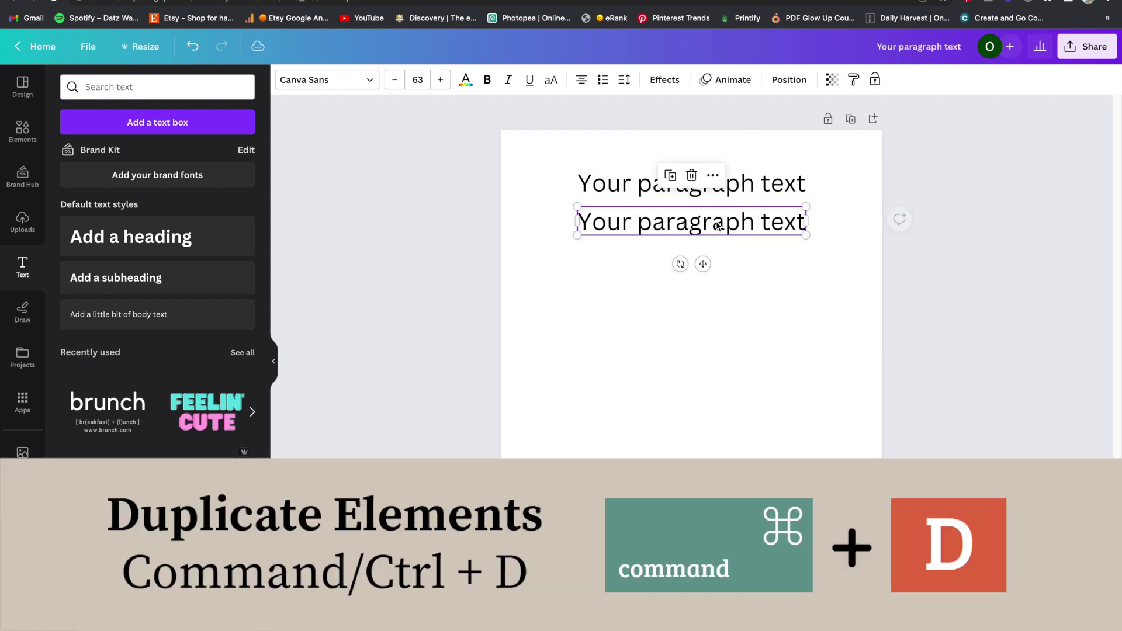
pyautogui.press('super+d')
pyautogui.press('super+d')
pyautogui.press('super+d')
pyautogui.press('super+d')
pyautogui.doubleClick(717, 185)
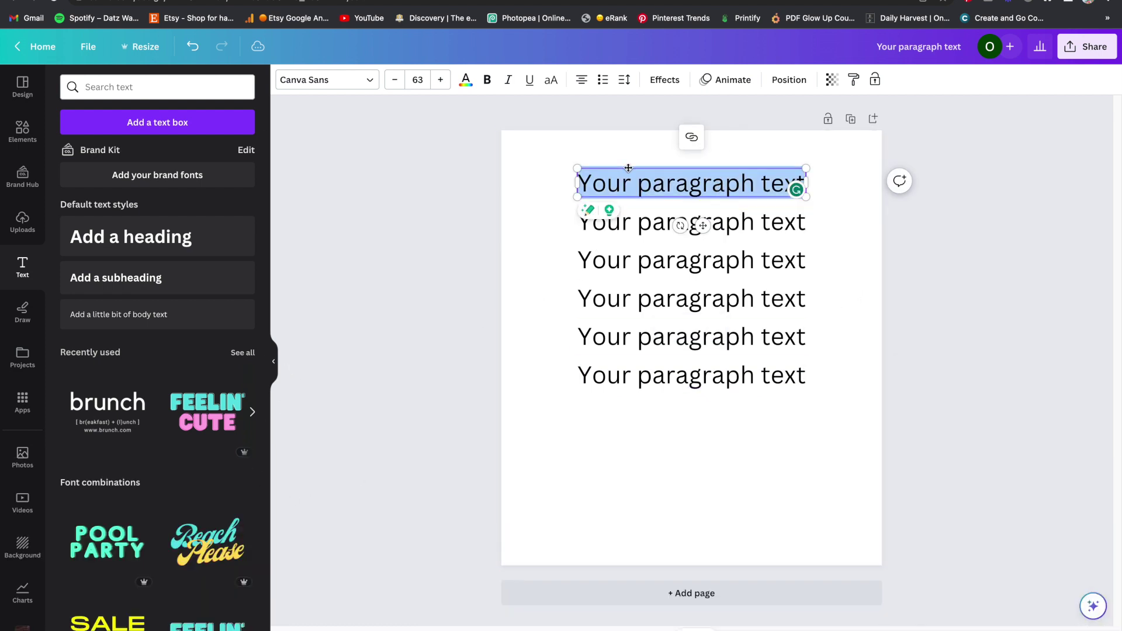
pyautogui.write('TO')
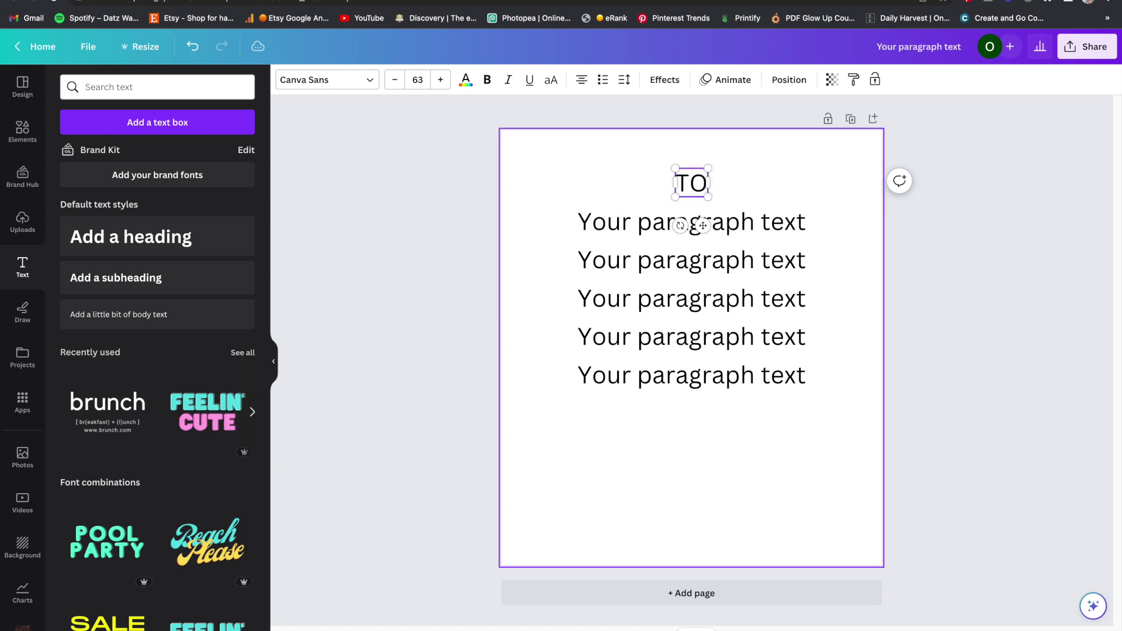
pyautogui.write('DAY')
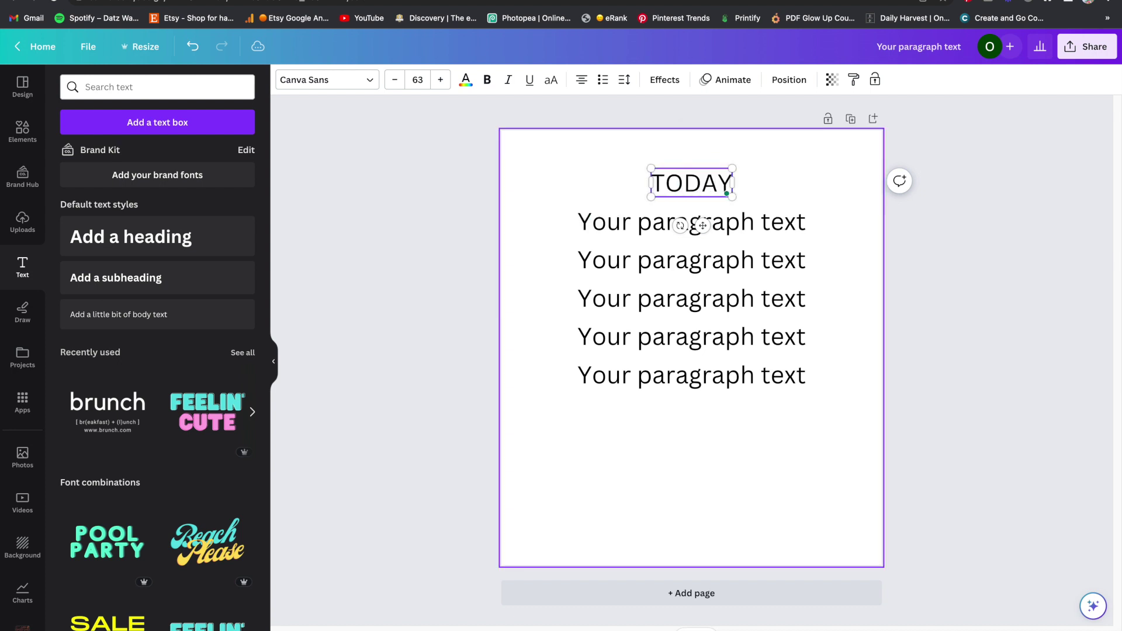
pyautogui.write(' IS A GREAT DAY TO')
# - Fill the remaining lines with 'SMILE AND', 'BE' and 'HAPPY', deleting the unused placeholder lines
pyautogui.doubleClick(731, 260)
pyautogui.write('SMILE AND')
pyautogui.doubleClick(731, 298)
pyautogui.click(754, 262)
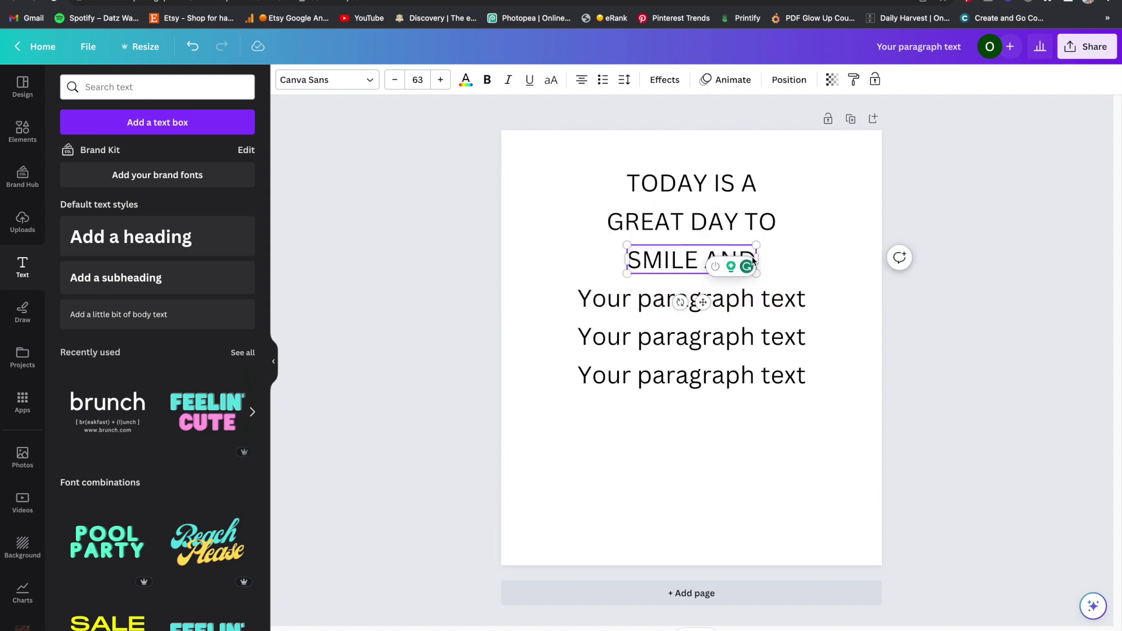
pyautogui.write('BE')
pyautogui.doubleClick(731, 298)
pyautogui.write('HAPPY')
pyautogui.click(731, 337)
pyautogui.keyDown('shift'); pyautogui.click(731, 376); pyautogui.keyUp('shift')
pyautogui.press('Delete')
pyautogui.hotkey('ctrl', 'a')
# - Enlarge the four quote lines together and centre them on the page
pyautogui.moveTo(774, 311); pyautogui.dragTo(860, 507)
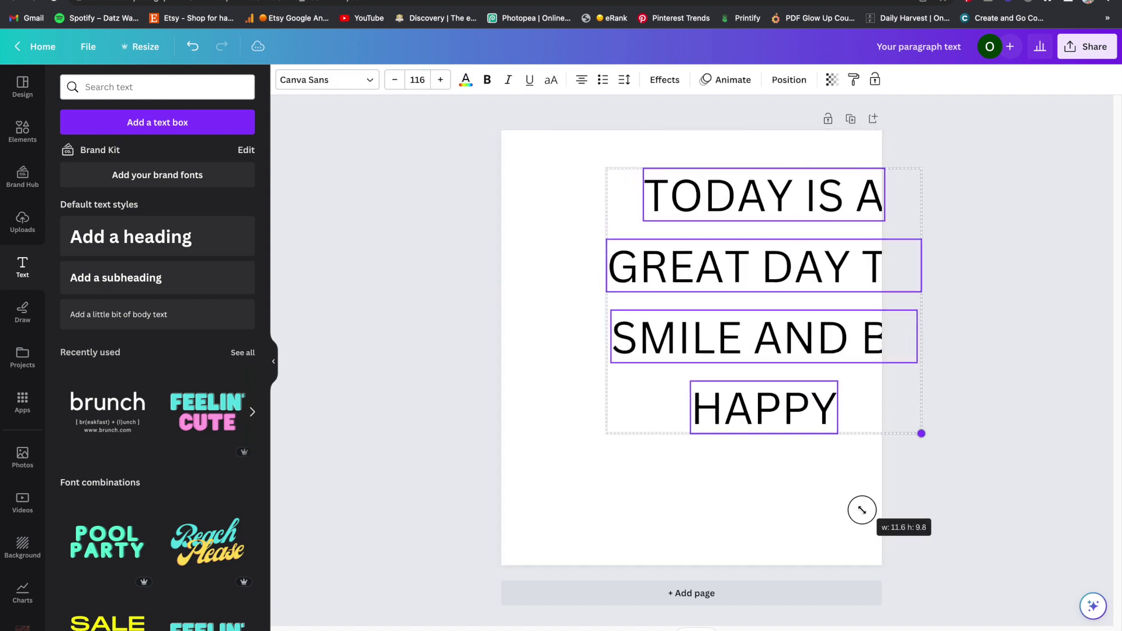
pyautogui.moveTo(796, 389); pyautogui.dragTo(732, 401)
pyautogui.click(866, 284)
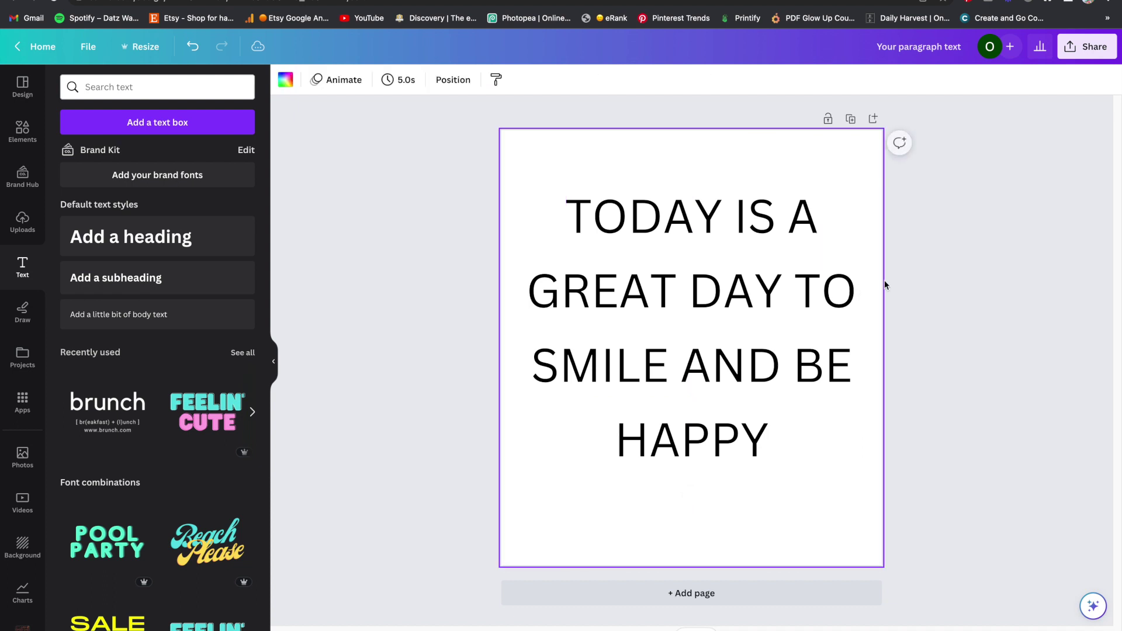
# - Apply the Sunrise font to the TODAY IS A line and then to the other three lines
pyautogui.click(603, 217)
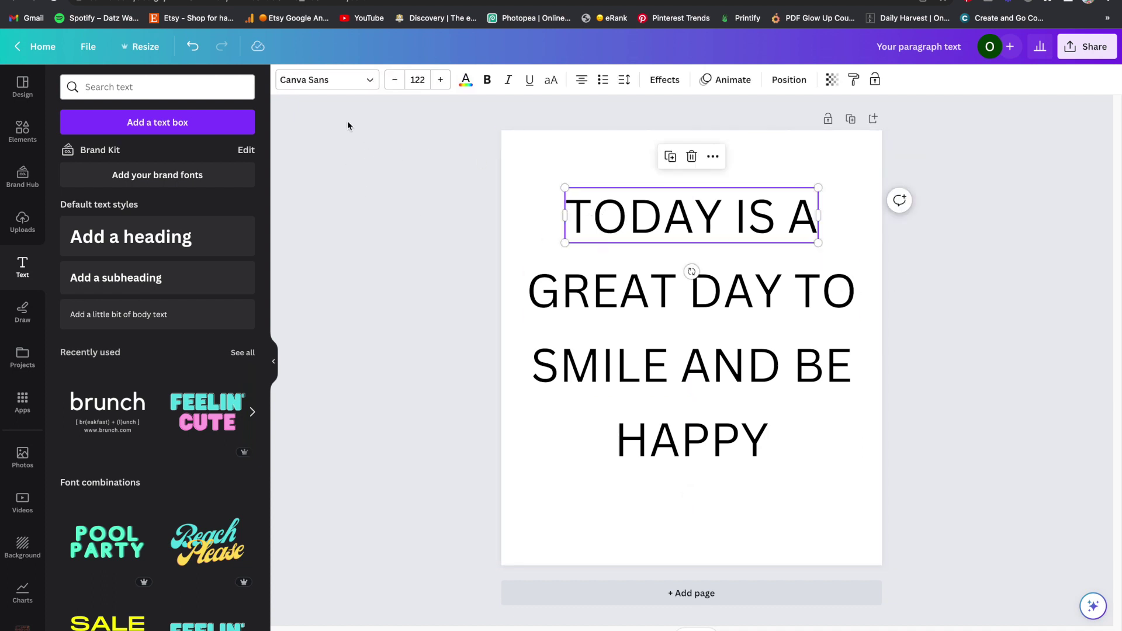
pyautogui.click(354, 80)
pyautogui.click(192, 122)
pyautogui.write('SUNRIS')
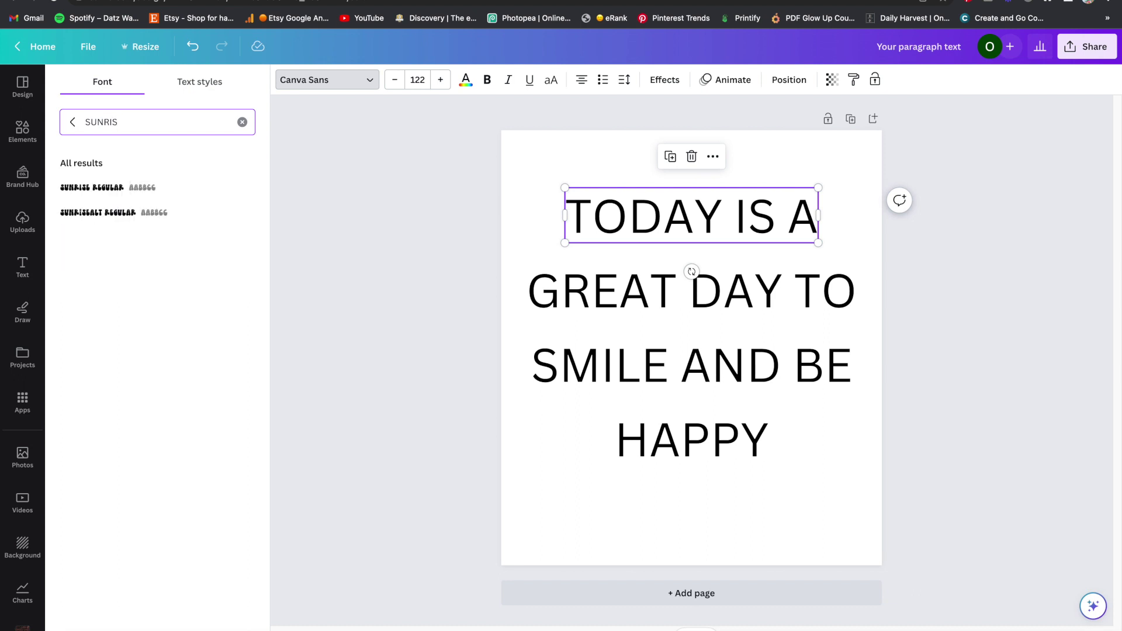
pyautogui.click(155, 186)
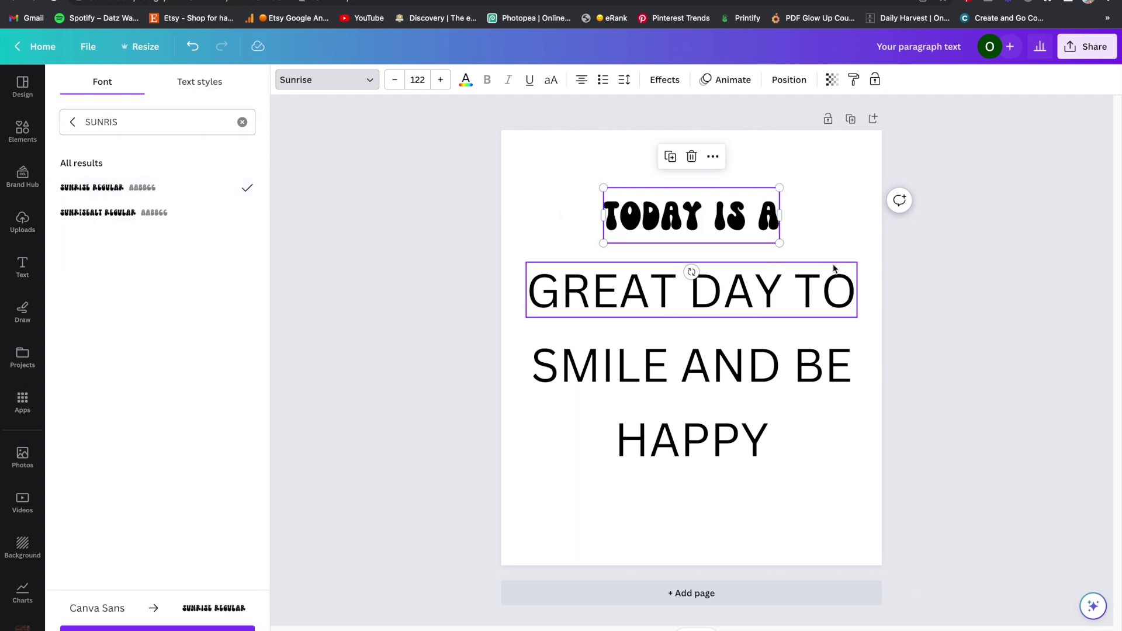
pyautogui.click(966, 437)
pyautogui.moveTo(882, 459); pyautogui.dragTo(681, 276)
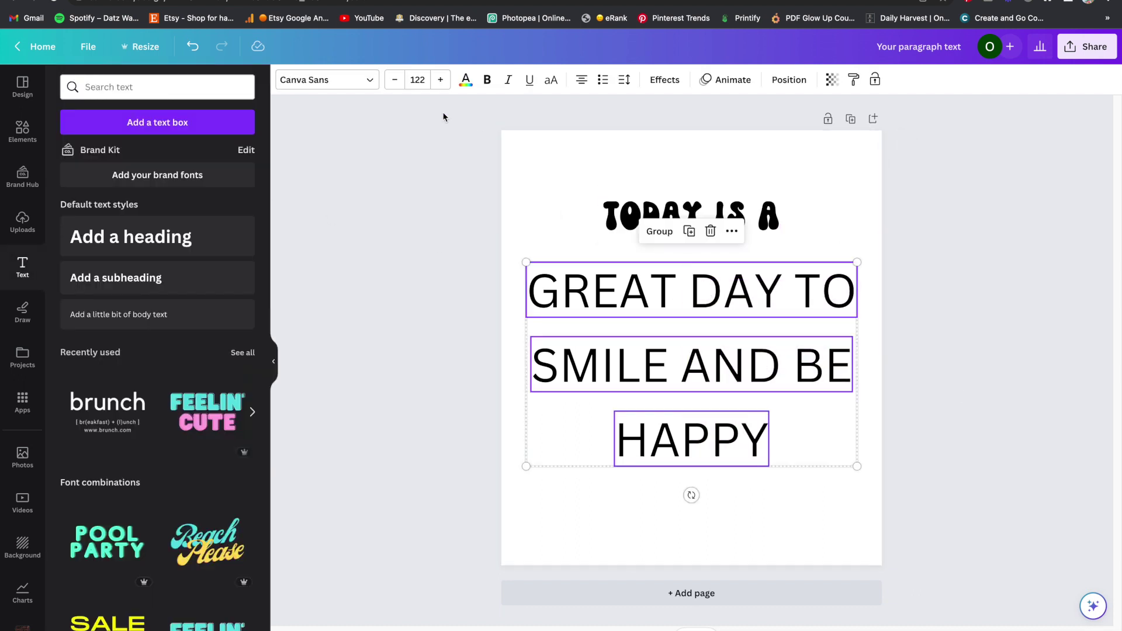
pyautogui.click(338, 80)
pyautogui.click(150, 188)
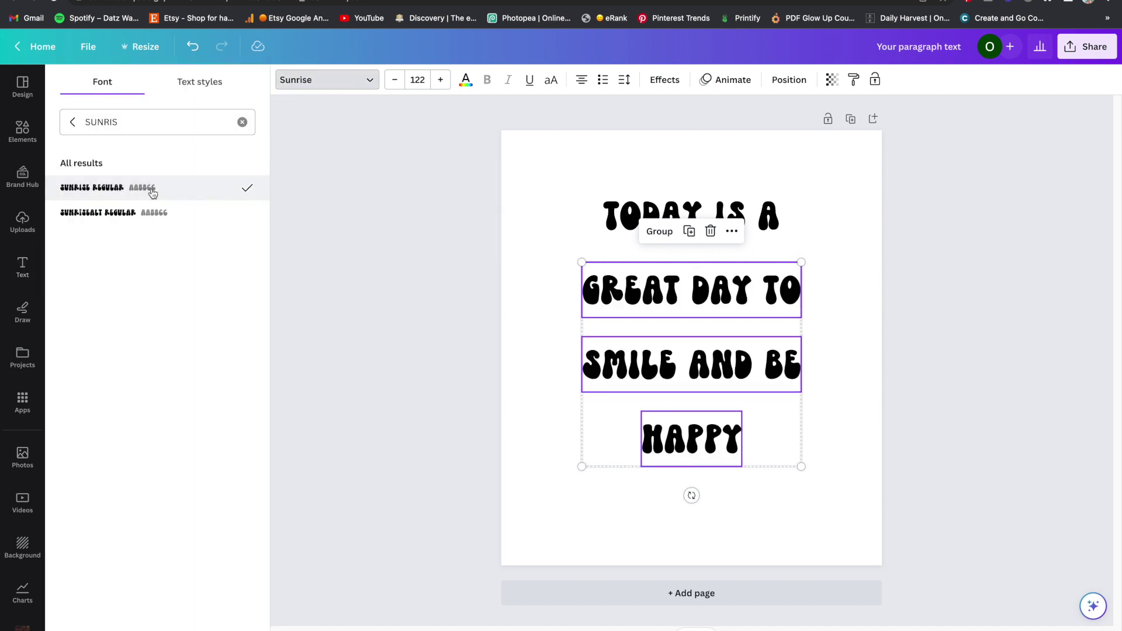
pyautogui.click(947, 408)
# - Drag HAPPY, GREAT DAY TO and TODAY IS A closer together into a compact block
pyautogui.moveTo(706, 447); pyautogui.dragTo(705, 414)
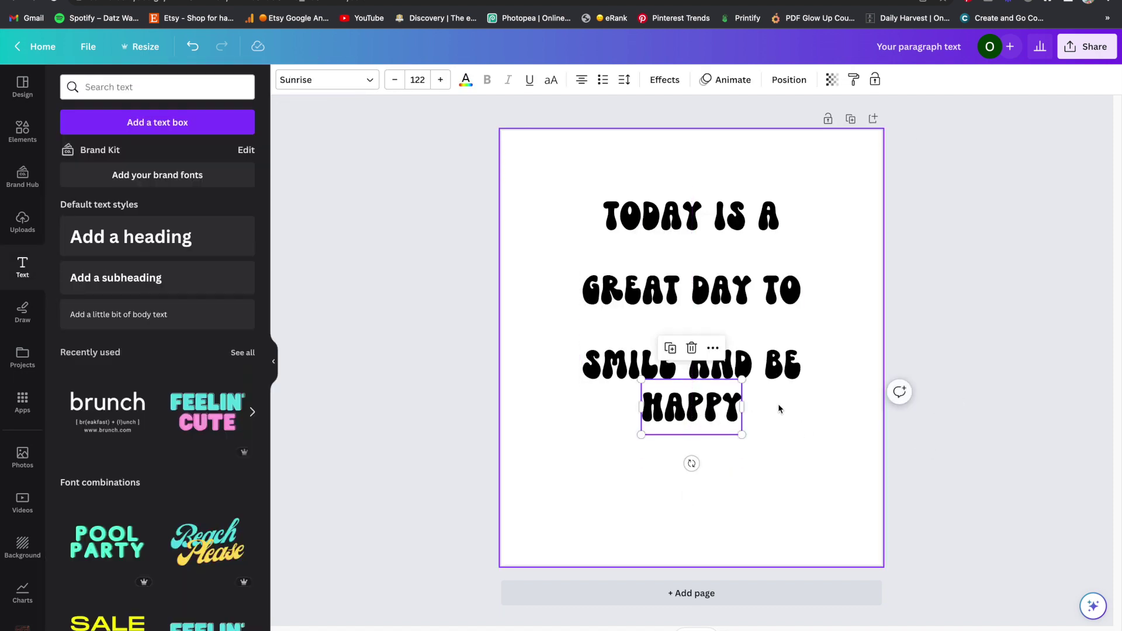
pyautogui.moveTo(755, 291); pyautogui.dragTo(754, 325)
pyautogui.moveTo(725, 211); pyautogui.dragTo(725, 272)
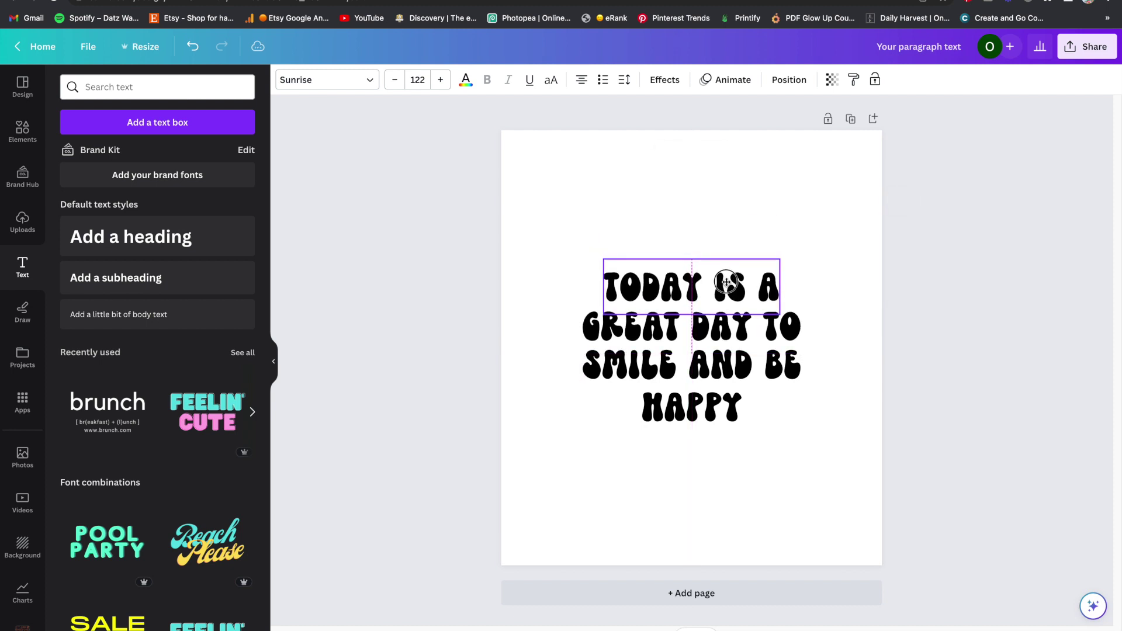
# - Enlarge the whole four-line quote with its corner handles
pyautogui.hotkey('ctrl', 'a')
pyautogui.moveTo(580, 244); pyautogui.dragTo(514, 209)
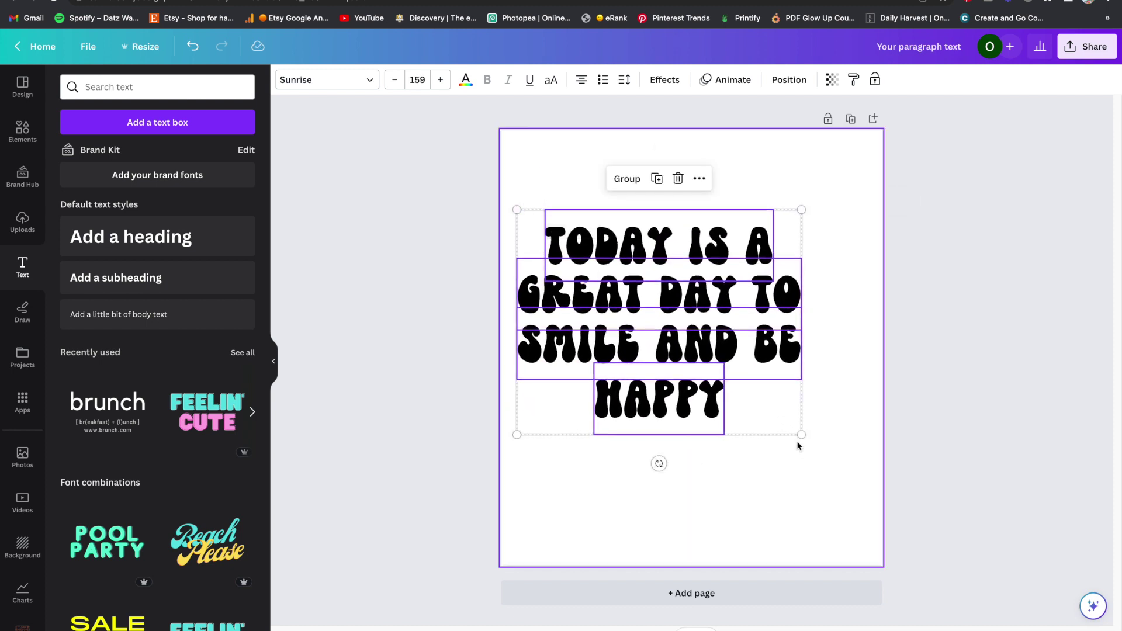
pyautogui.moveTo(801, 434); pyautogui.dragTo(874, 498)
# - Move the word A from the first line to the start of GREAT DAY, removing TO
pyautogui.click(830, 246)
pyautogui.doubleClick(830, 246)
pyautogui.hotkey('ctrl', 'x')
pyautogui.click(513, 312)
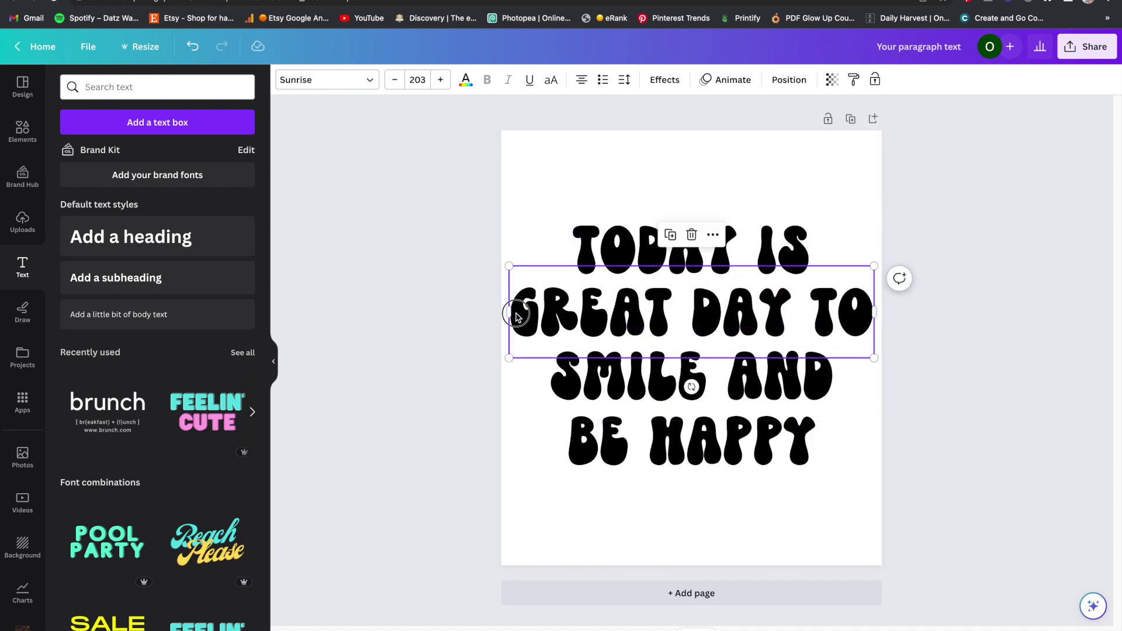
pyautogui.hotkey('ctrl', 'v')
pyautogui.doubleClick(672, 417)
pyautogui.press('Escape')
pyautogui.press('Escape')
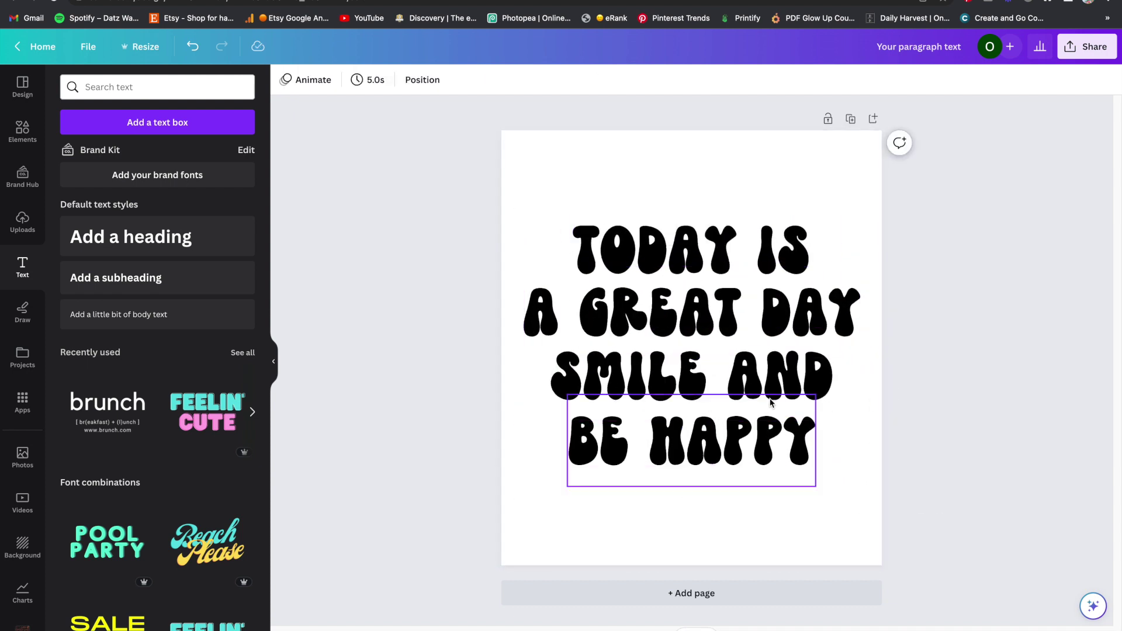
# - Rewrite the third line as 'TO SMILE &', replacing AND with an ampersand
pyautogui.doubleClick(819, 382)
pyautogui.press('BackSpace')
pyautogui.press('Home')
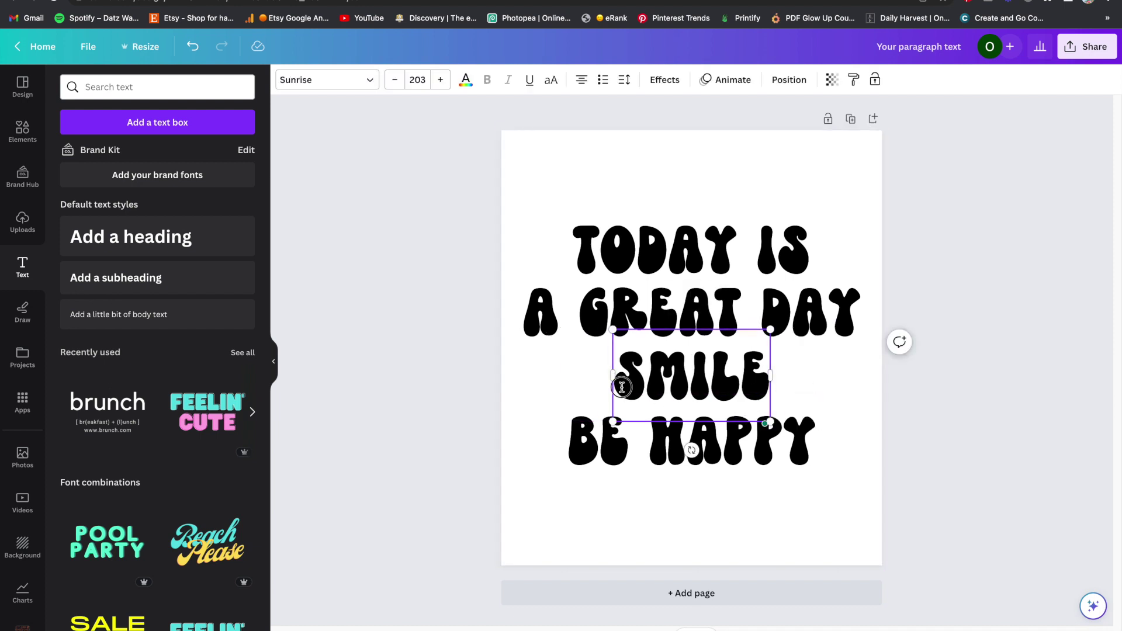
pyautogui.write('TO')
pyautogui.click(570, 444)
pyautogui.hotkey('ctrl', 'z')
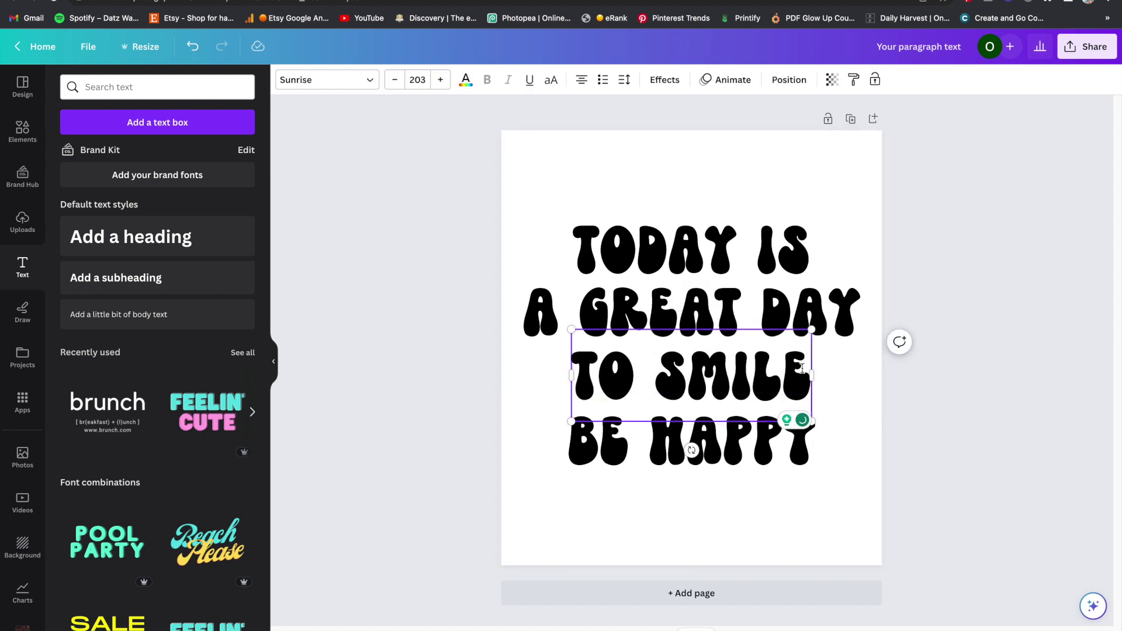
pyautogui.hotkey('ctrl', 'z')
pyautogui.hotkey('ctrl', 'shift', 'z')
pyautogui.write('&')
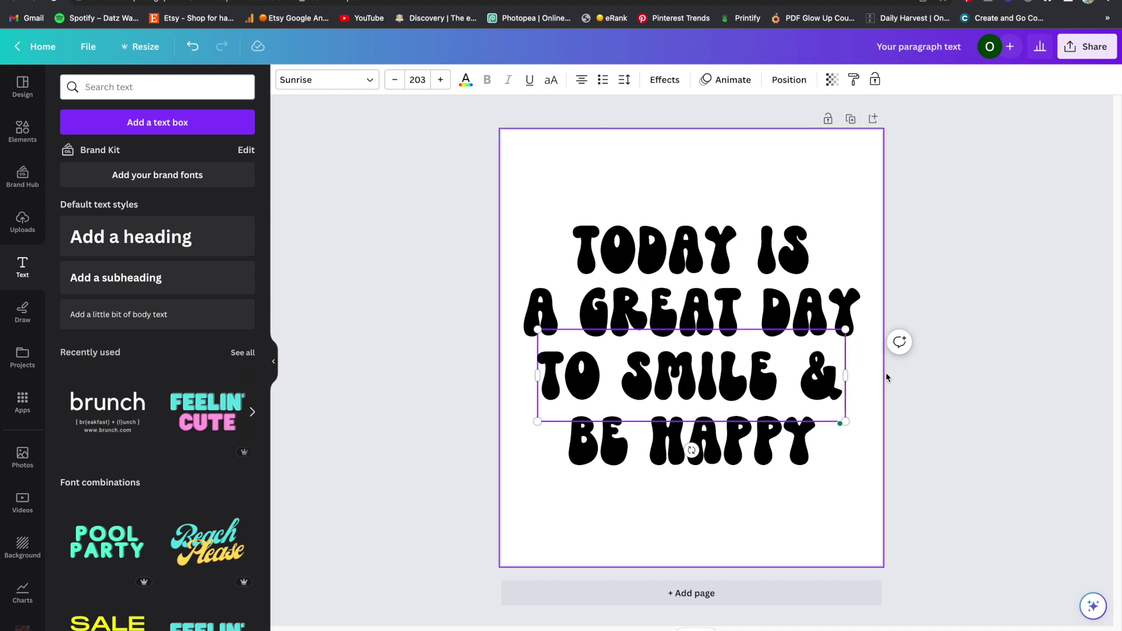
# - Enlarge and recentre the rebroken quote at size 212, then select the TODAY IS line
pyautogui.click(957, 379)
pyautogui.moveTo(784, 543); pyautogui.dragTo(788, 279)
pyautogui.click(939, 248)
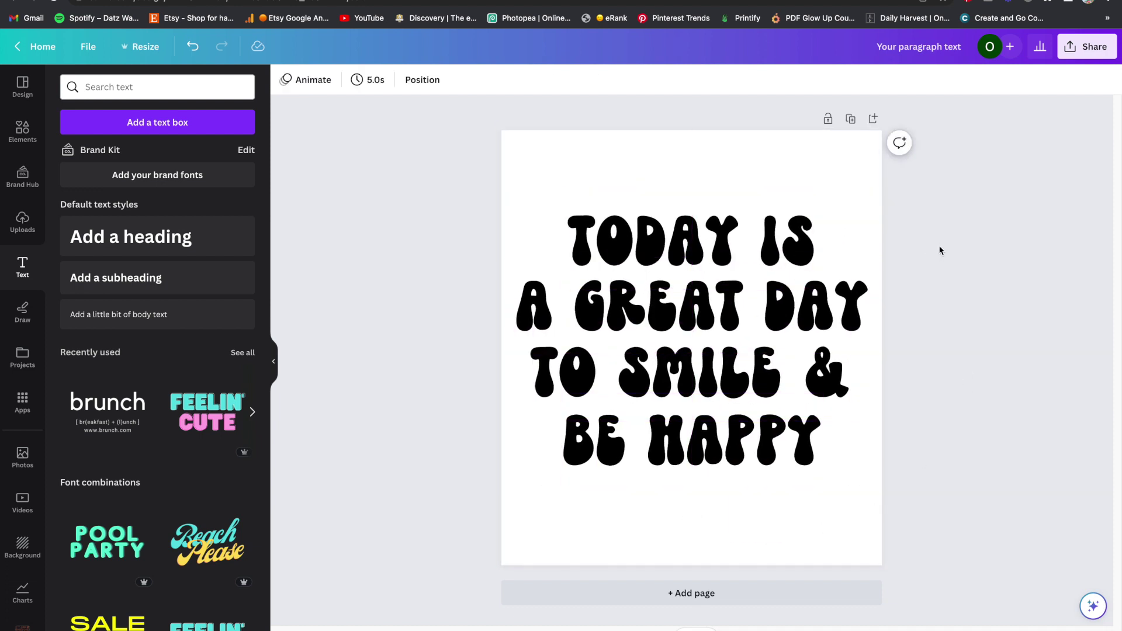
pyautogui.moveTo(883, 490); pyautogui.dragTo(581, 241)
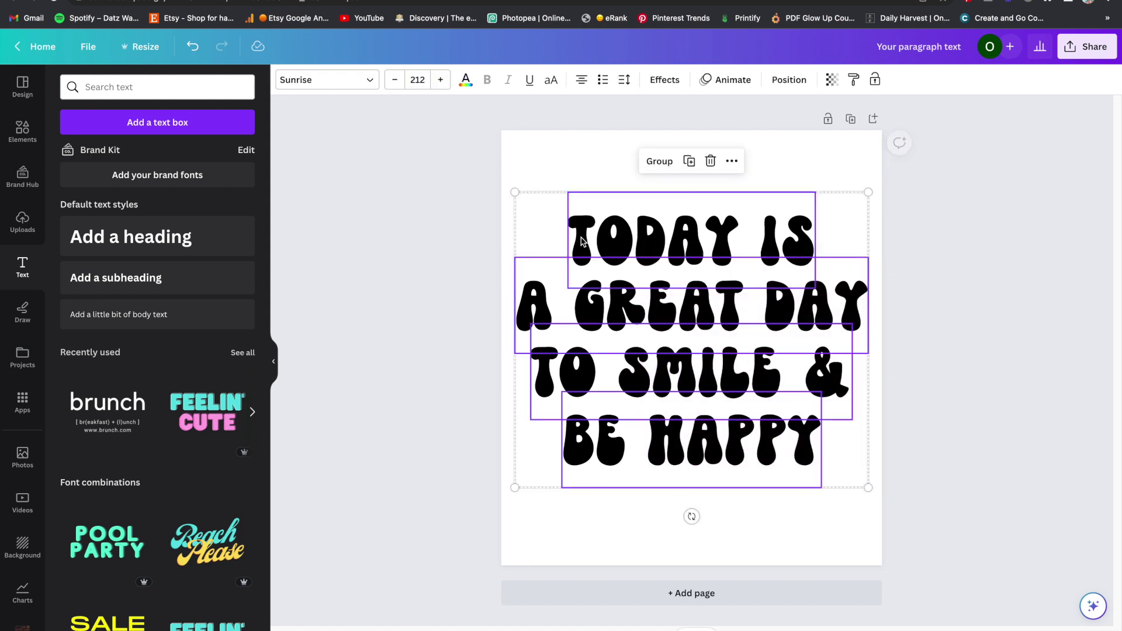
pyautogui.click(425, 272)
pyautogui.moveTo(446, 234); pyautogui.dragTo(643, 255)
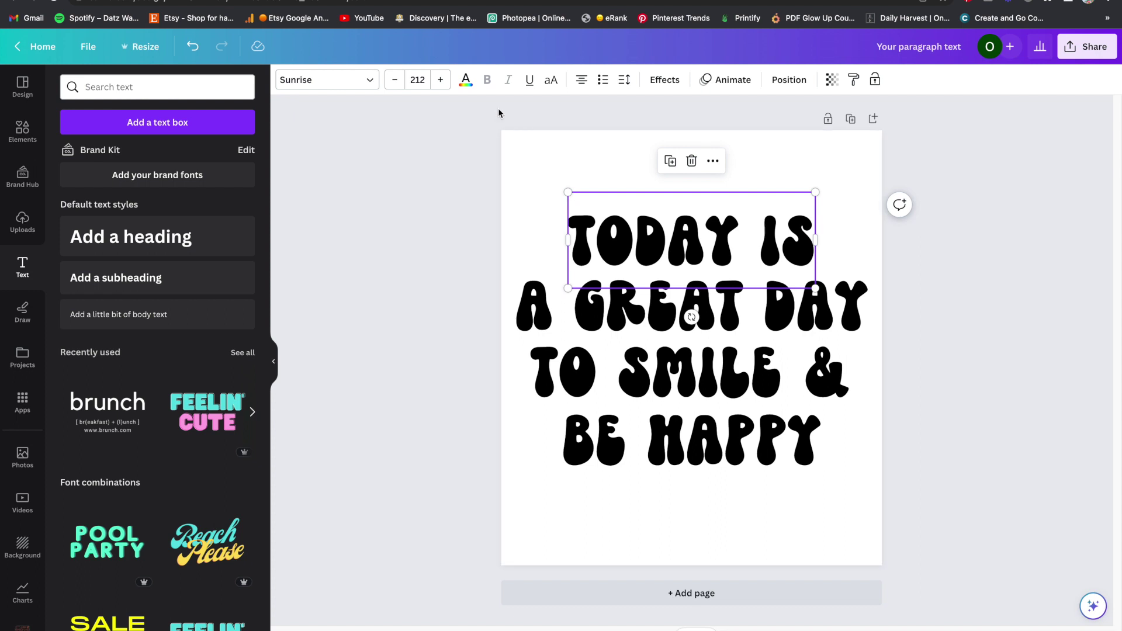
pyautogui.click(466, 82)
pyautogui.click(81, 254)
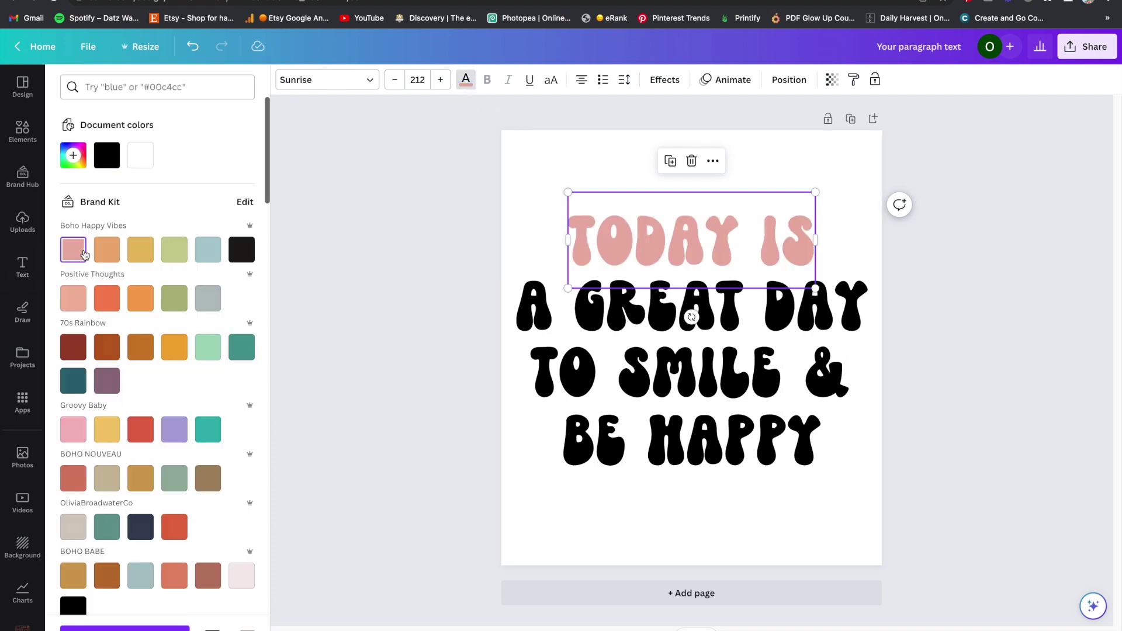
pyautogui.click(105, 253)
pyautogui.click(154, 260)
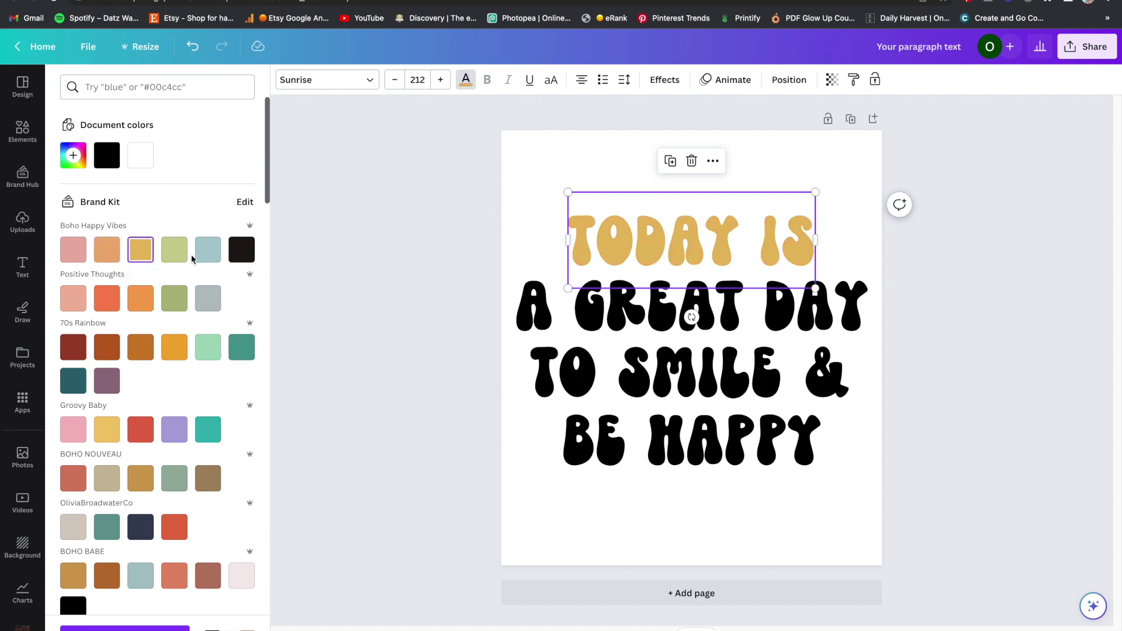
pyautogui.click(109, 156)
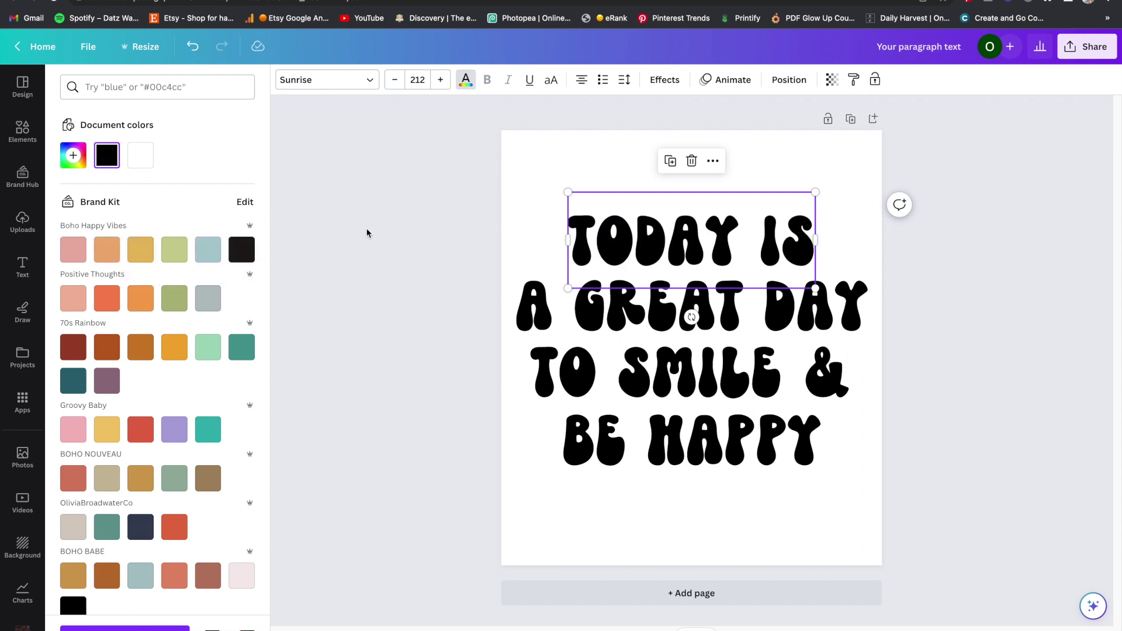
pyautogui.click(368, 233)
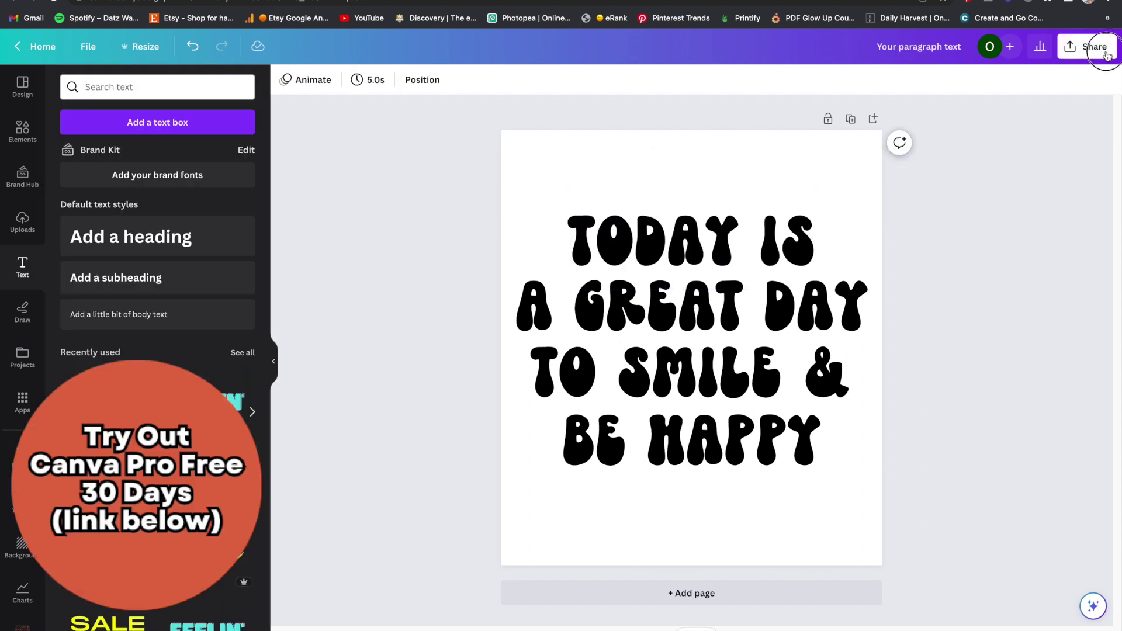
# - Download the quote as a PNG with a transparent background and open it in Photopea
pyautogui.click(1109, 54)
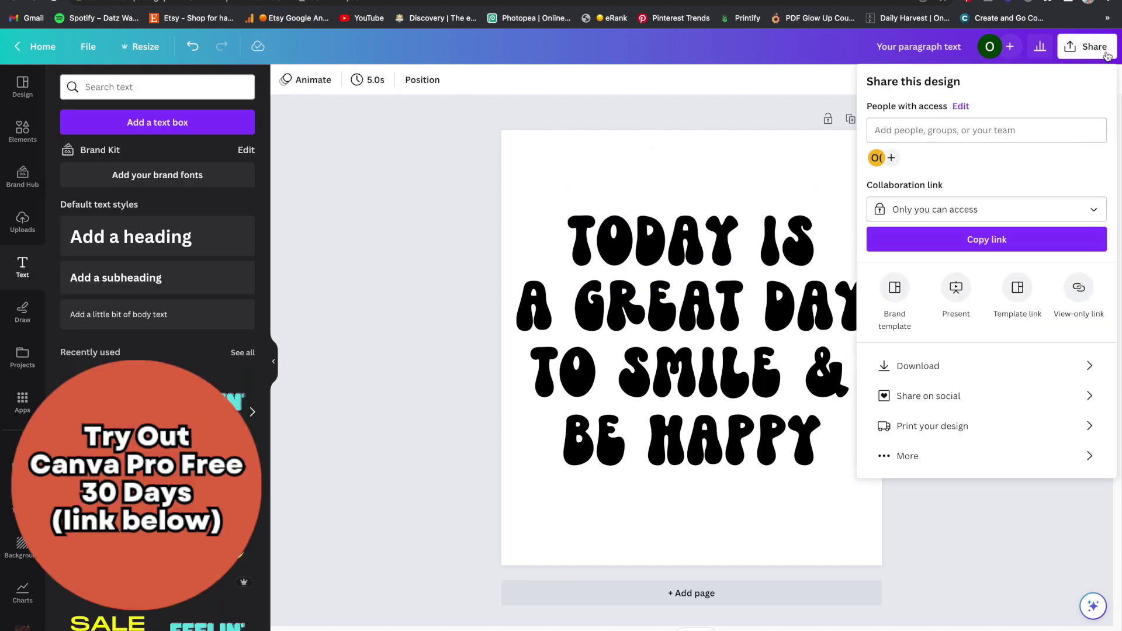
pyautogui.click(945, 370)
pyautogui.click(1078, 53)
pyautogui.click(889, 366)
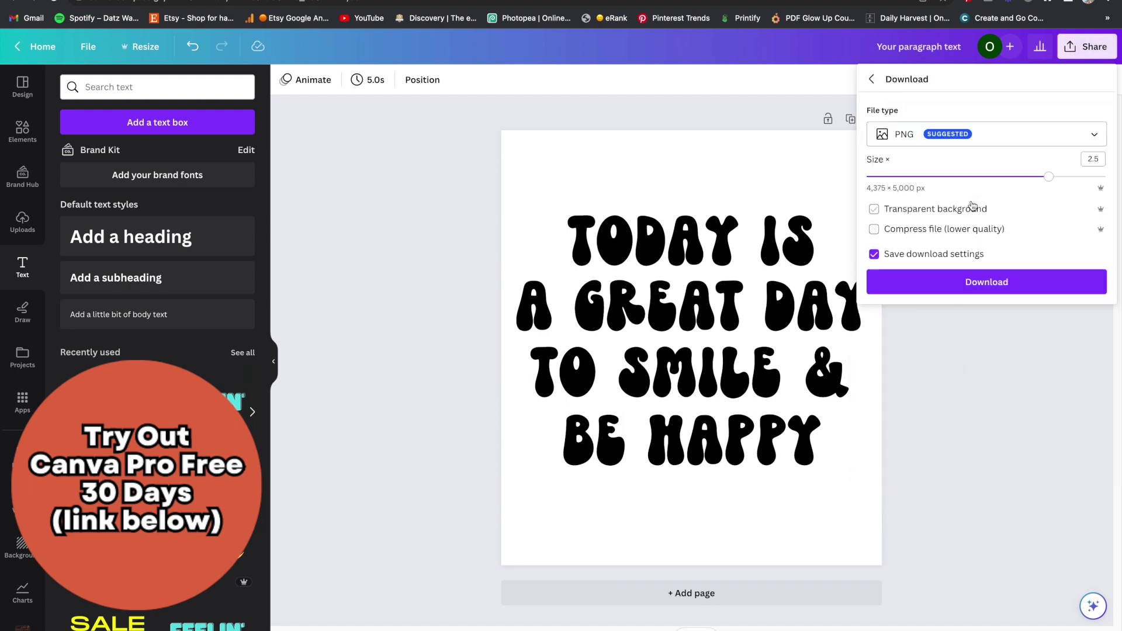
pyautogui.click(928, 138)
pyautogui.click(953, 214)
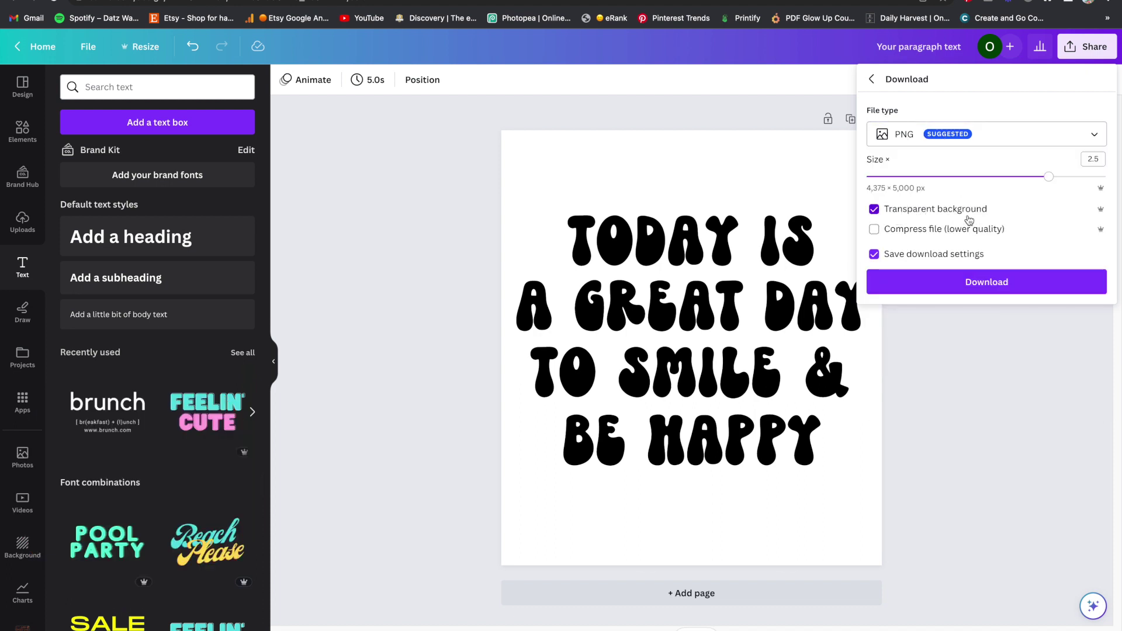
pyautogui.click(946, 274)
pyautogui.click(497, 19)
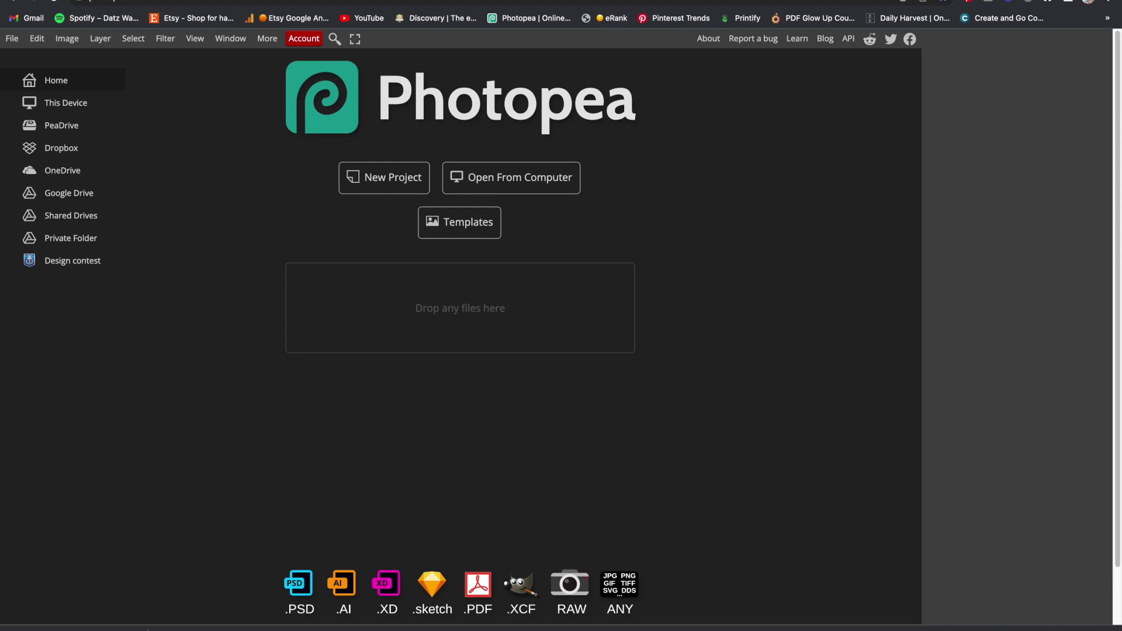
pyautogui.moveTo(141, 629); pyautogui.dragTo(139, 556)
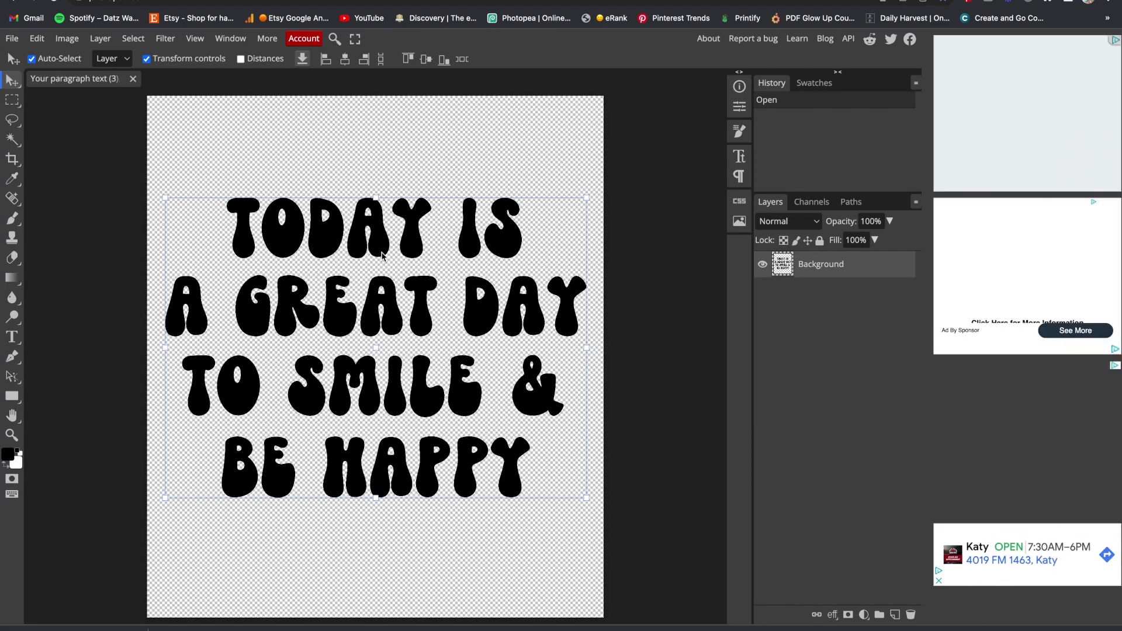
pyautogui.click(35, 39)
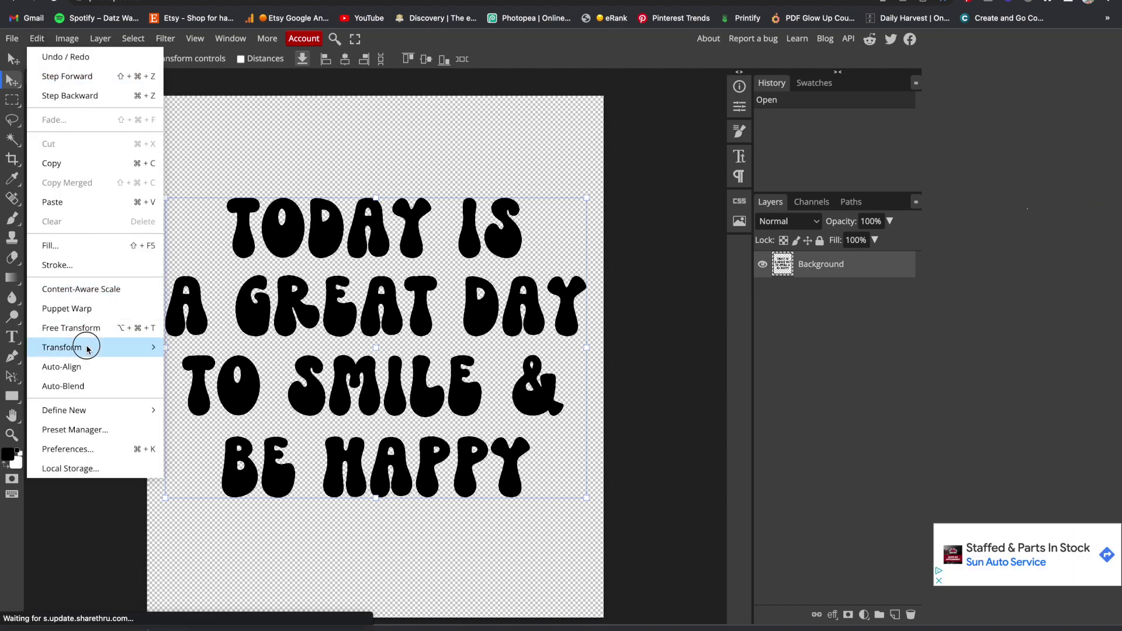
pyautogui.moveTo(87, 348)
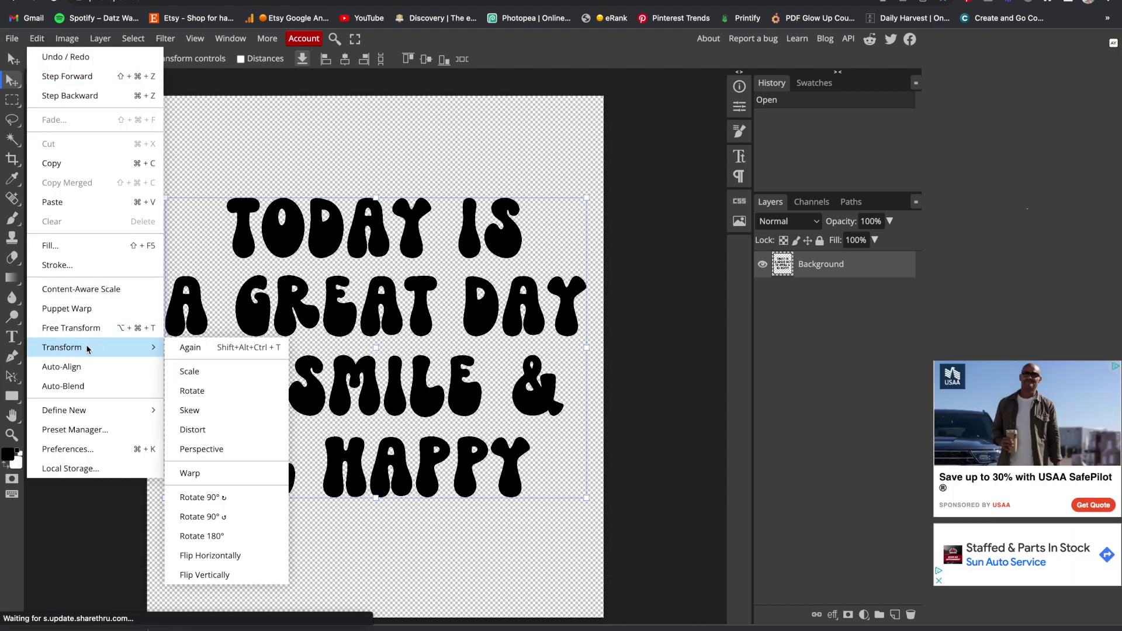
pyautogui.click(204, 475)
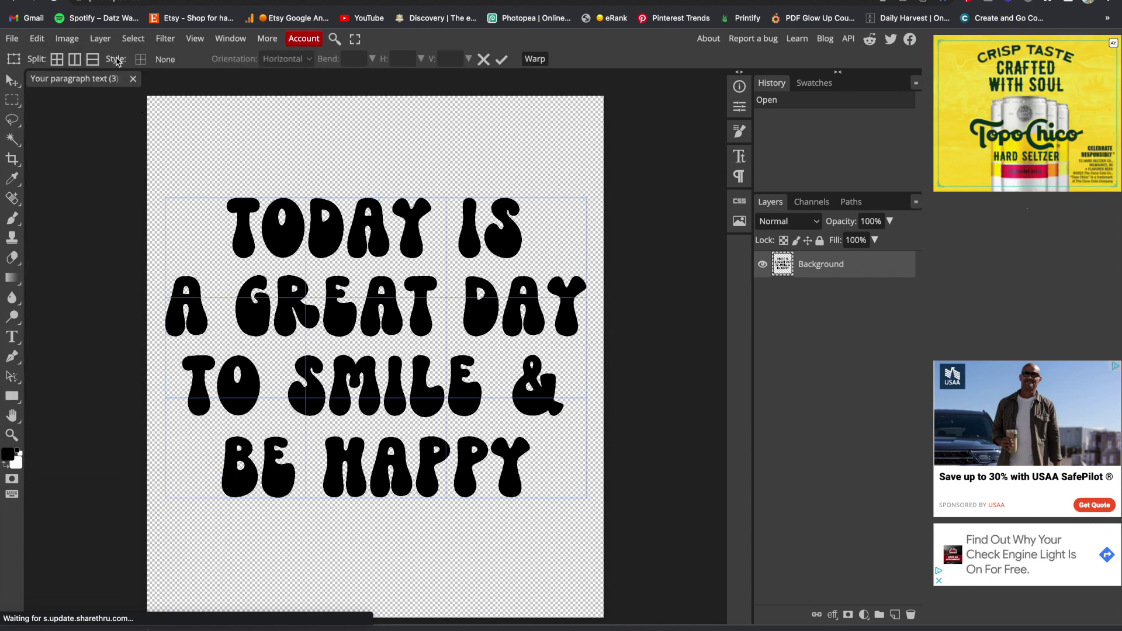
pyautogui.click(148, 61)
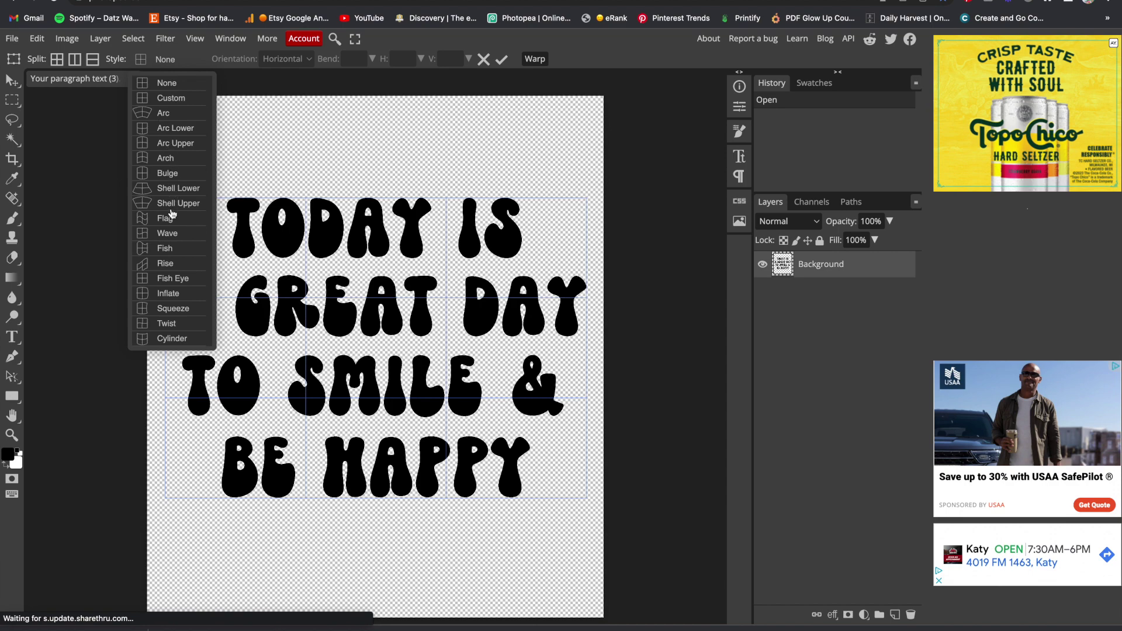
pyautogui.click(142, 218)
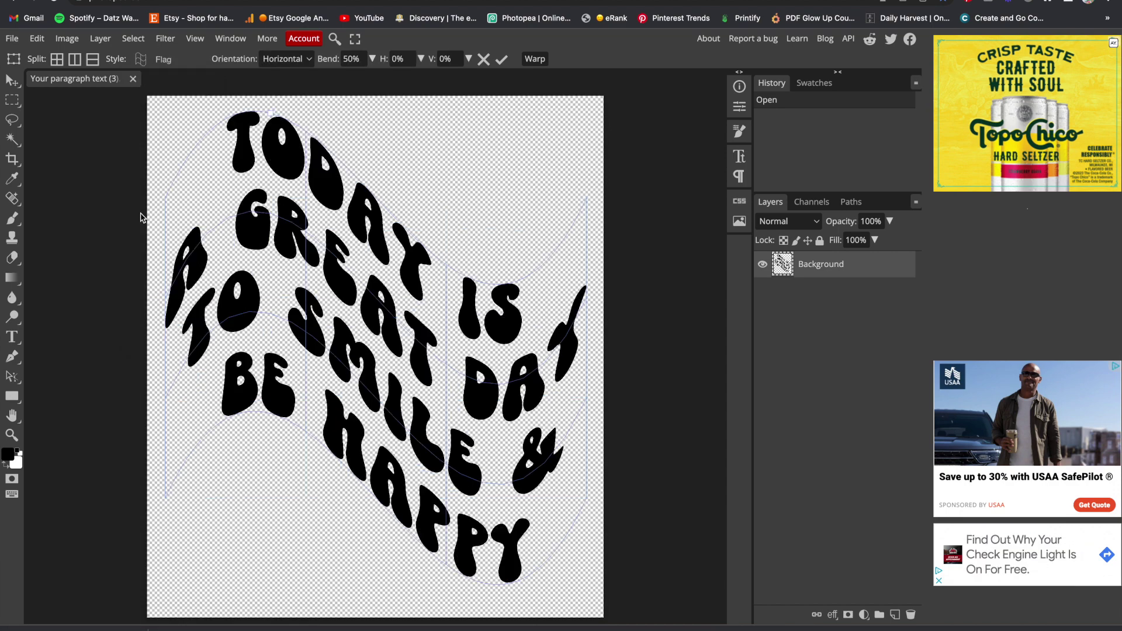
pyautogui.moveTo(317, 59); pyautogui.dragTo(310, 61)
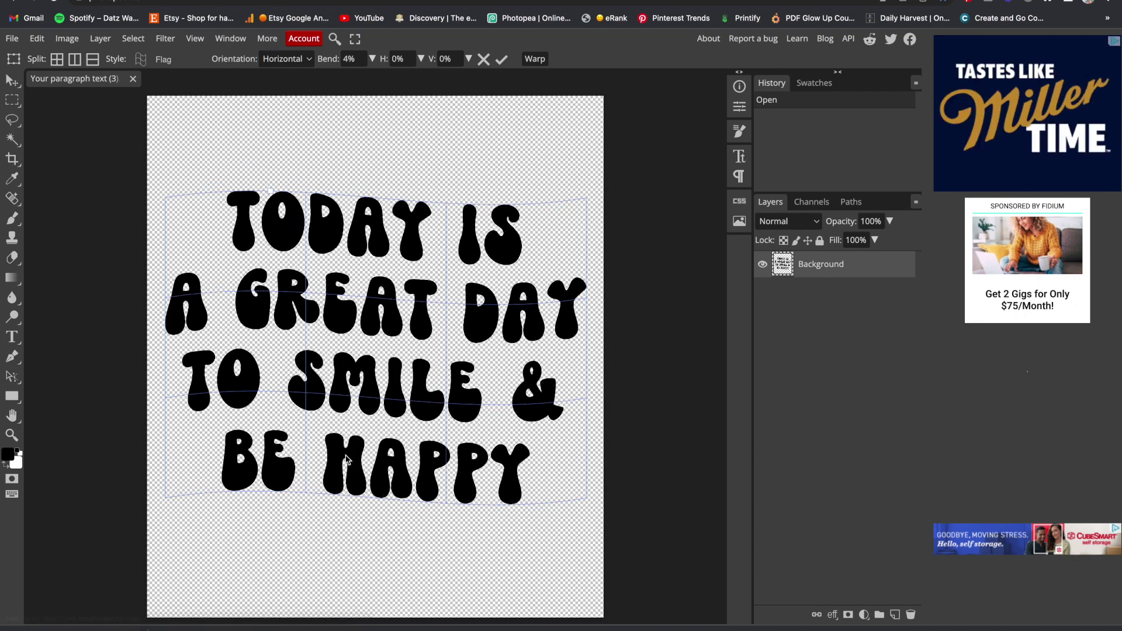
pyautogui.click(485, 61)
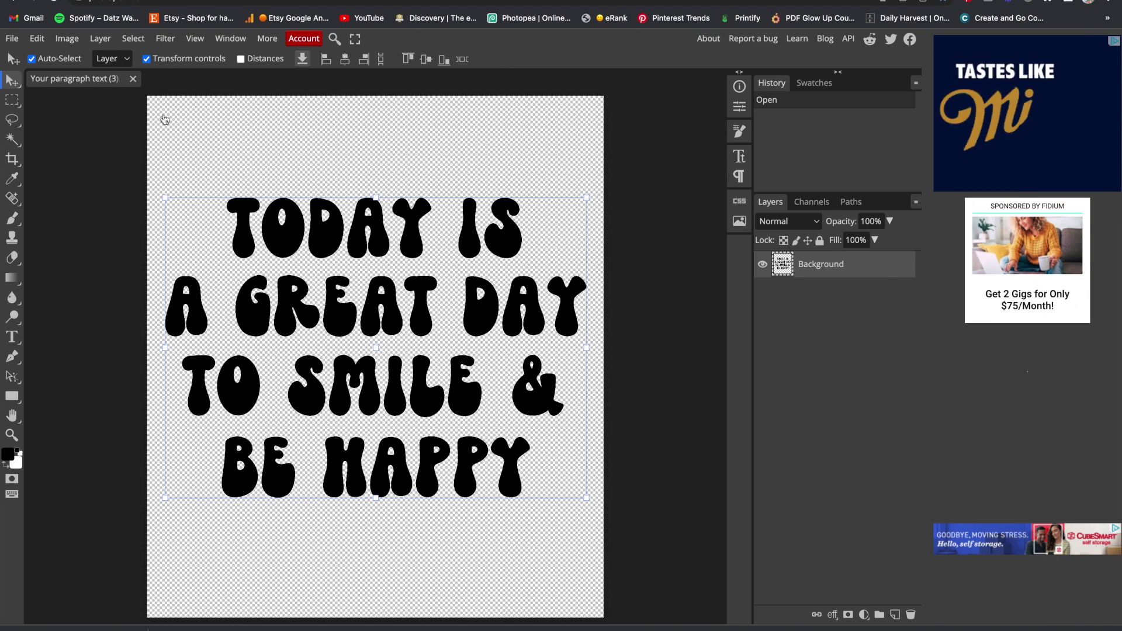
# - Warp the quote text with the Wave style at a lowered bend
pyautogui.click(36, 38)
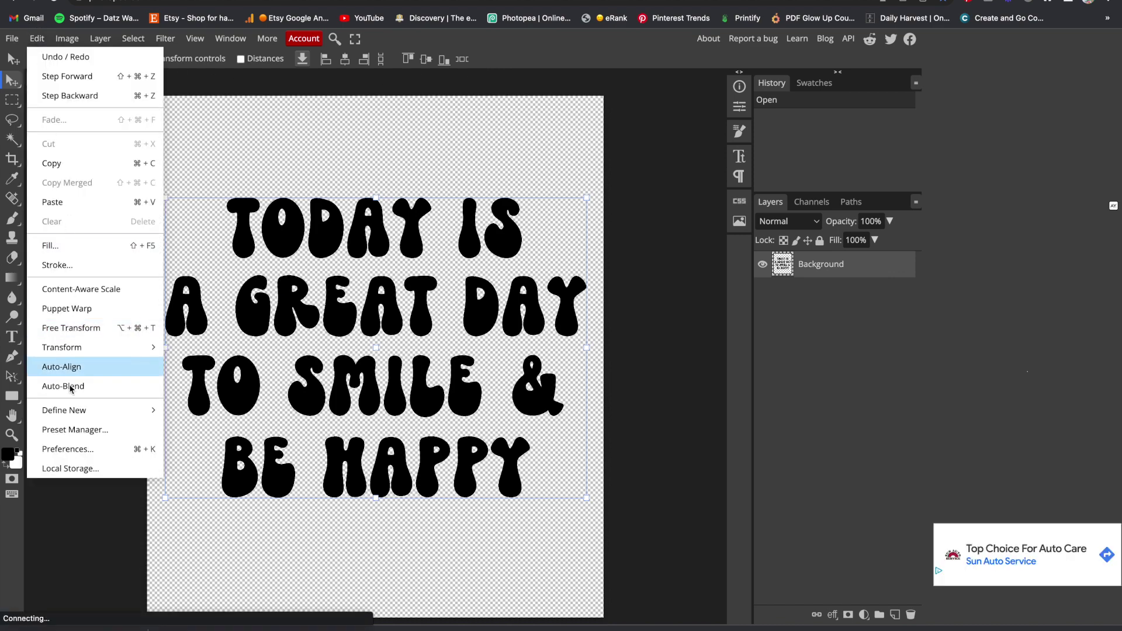
pyautogui.moveTo(131, 359)
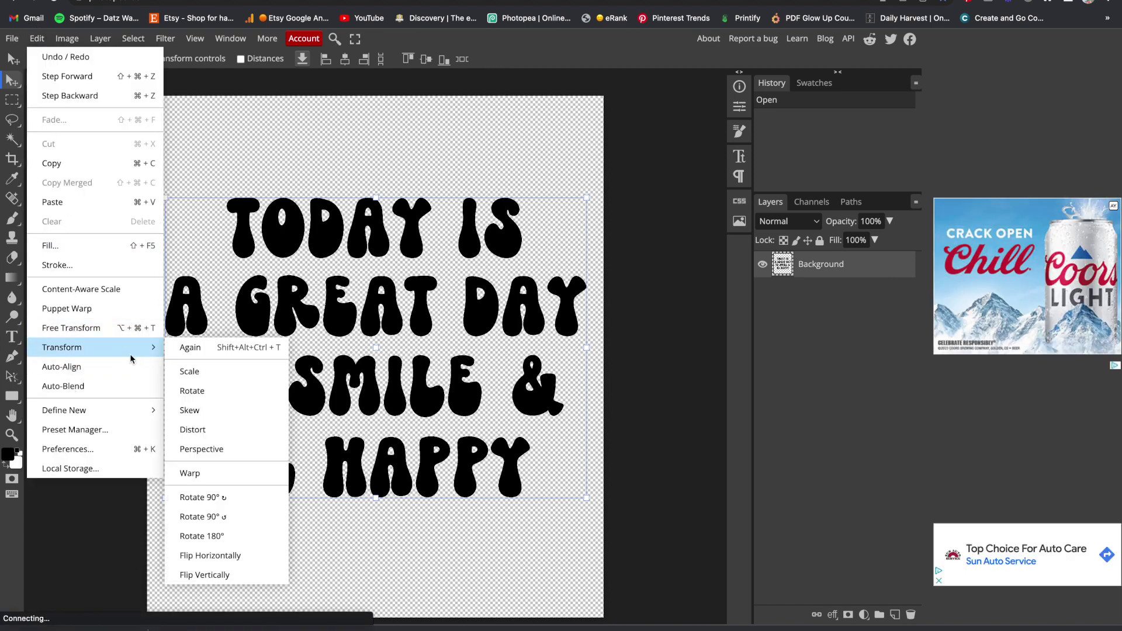
pyautogui.click(193, 473)
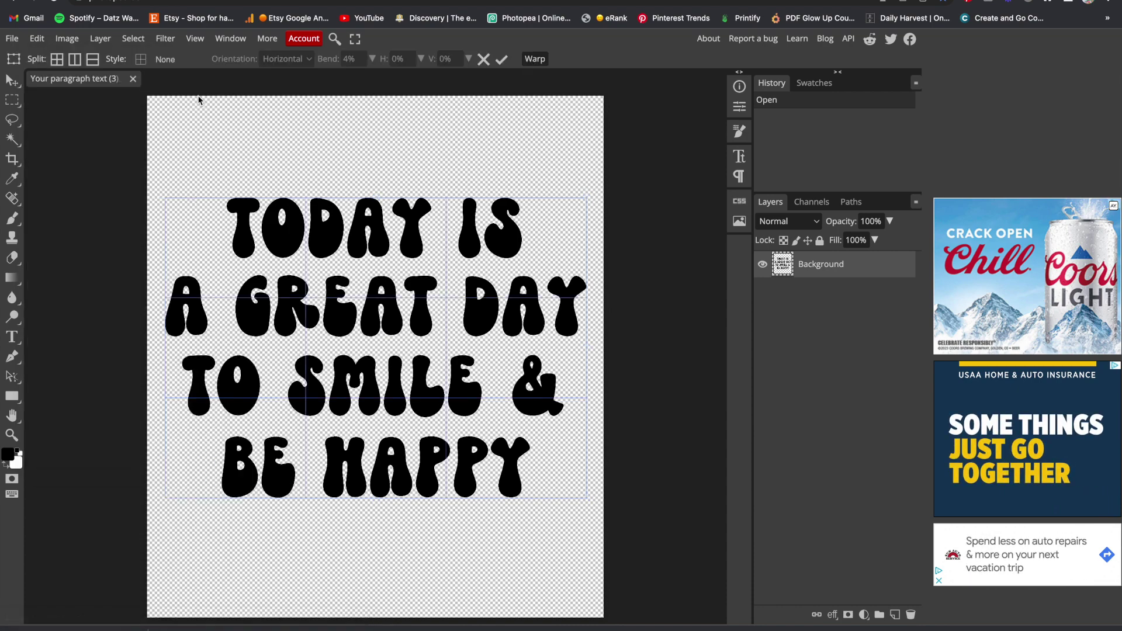
pyautogui.click(145, 59)
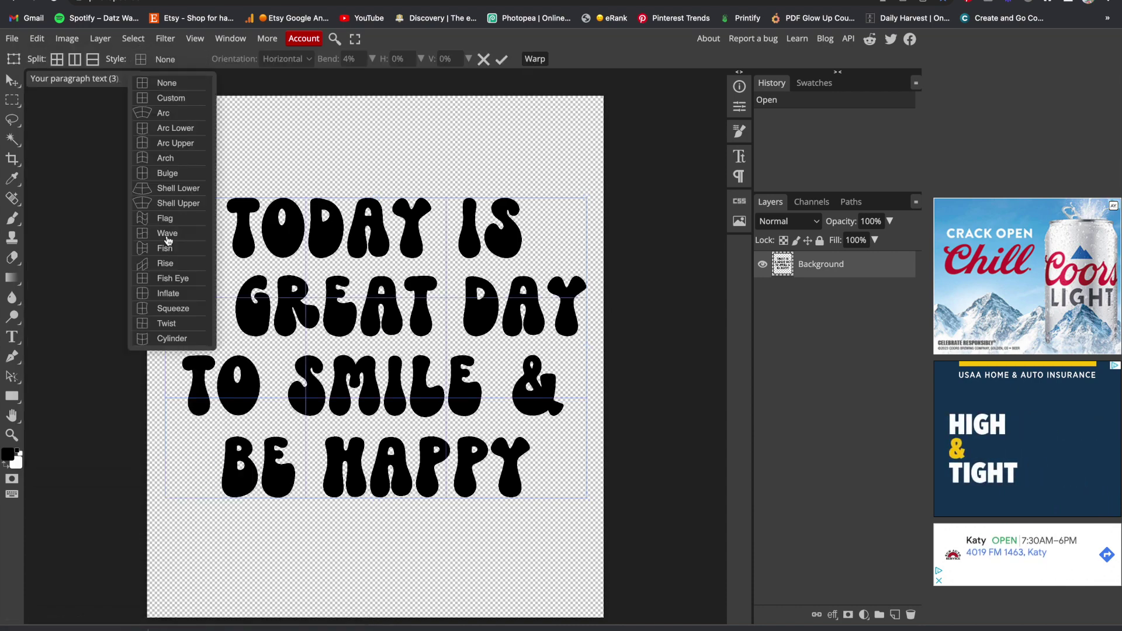
pyautogui.click(149, 234)
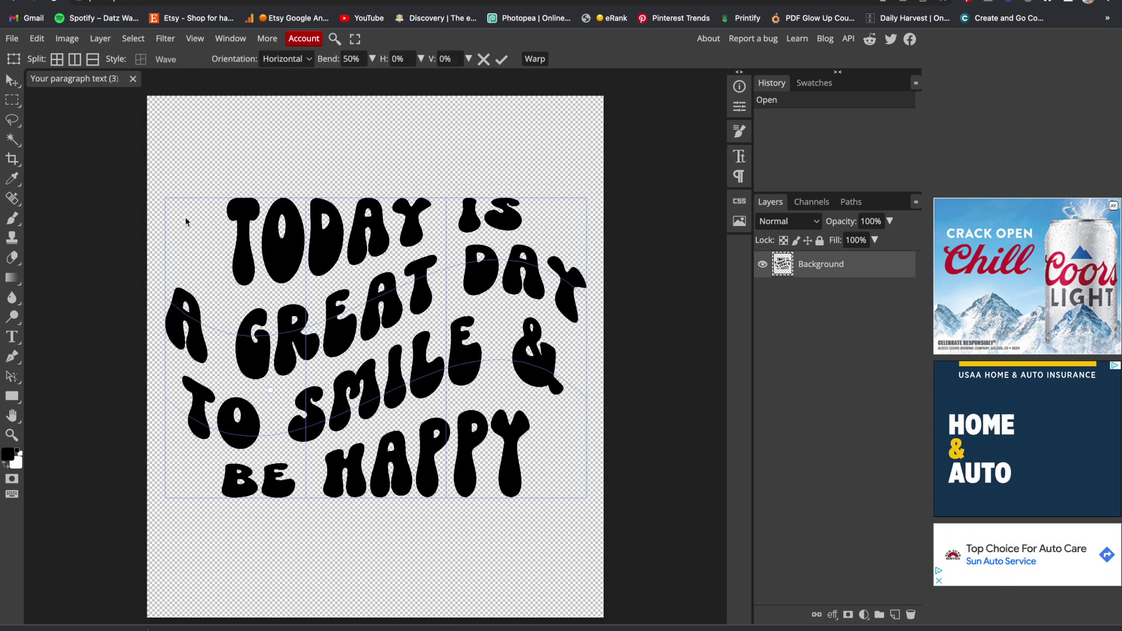
pyautogui.moveTo(333, 61); pyautogui.dragTo(307, 61)
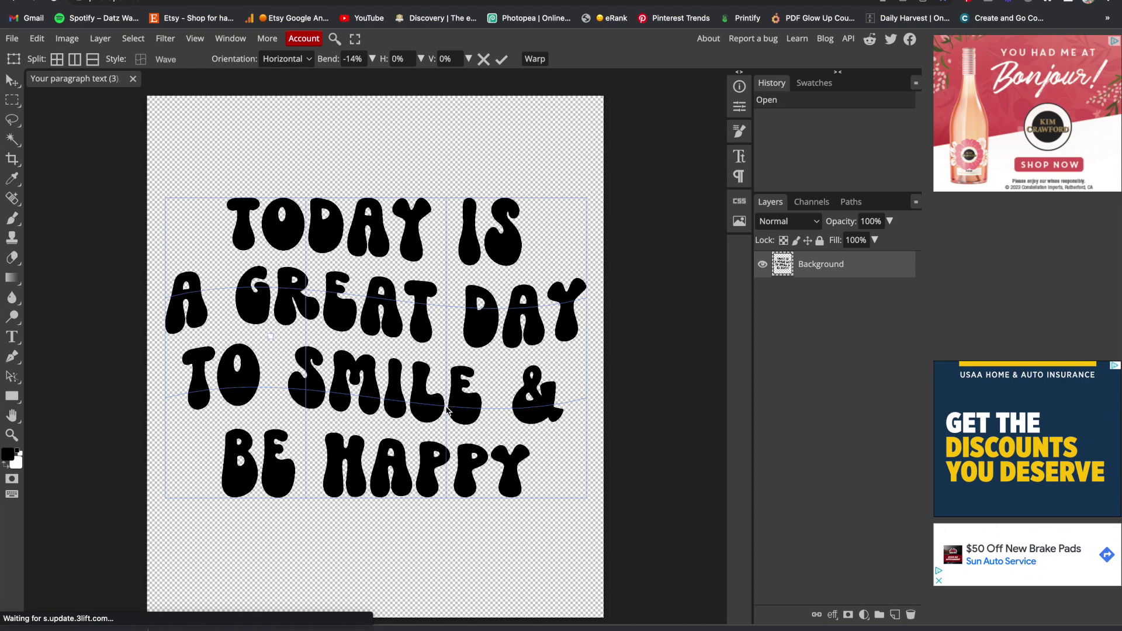
# - Pull the warp mesh near SMILE downward and commit the warp
pyautogui.moveTo(446, 409); pyautogui.dragTo(444, 407)
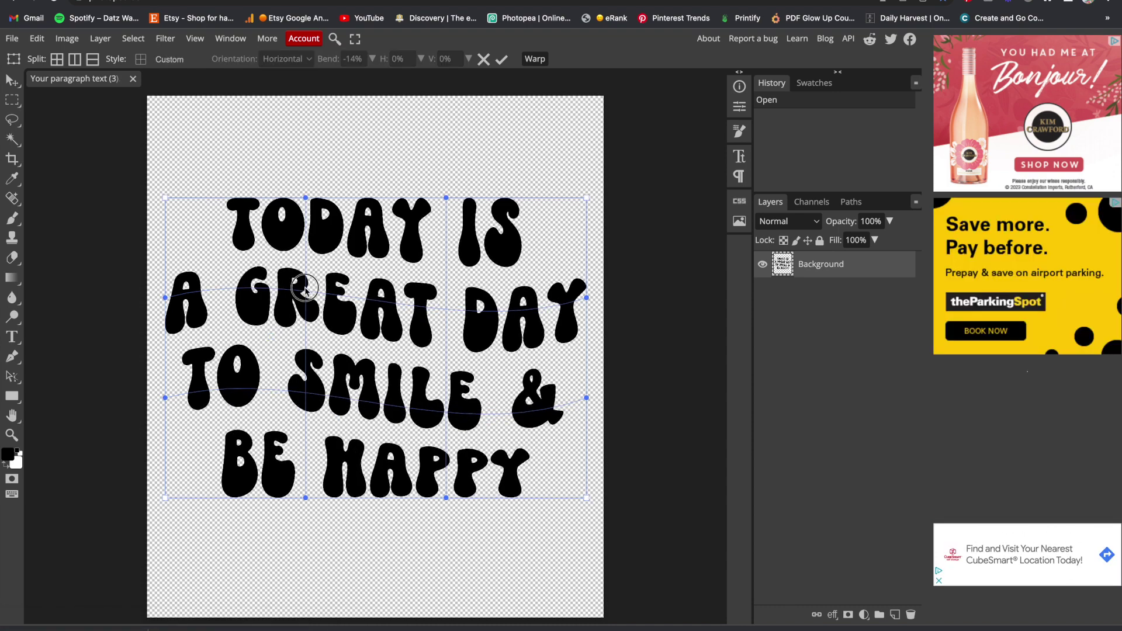
pyautogui.moveTo(306, 342); pyautogui.dragTo(308, 388)
pyautogui.click(502, 59)
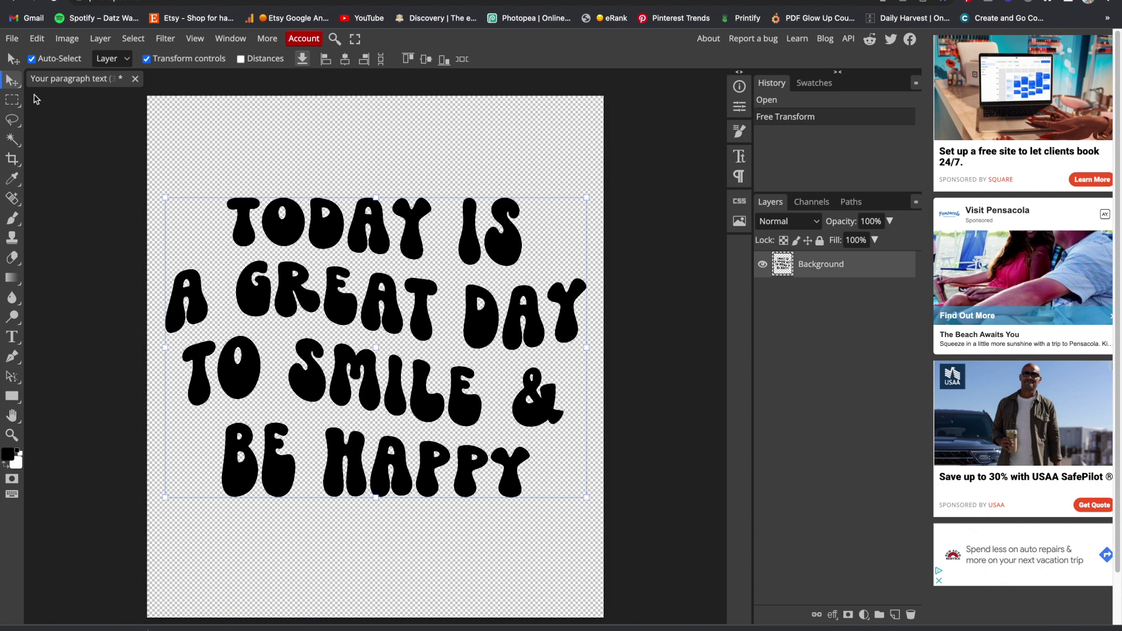
pyautogui.click(12, 39)
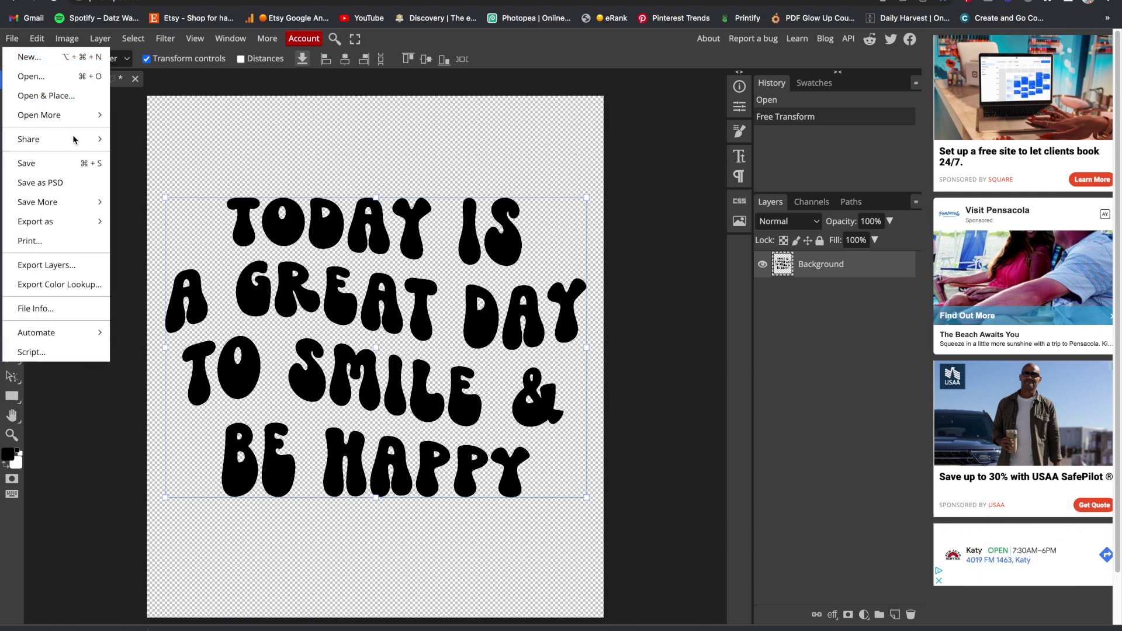
# - Export the warped quote through Save for web as a PNG named 'TODAY IS'
pyautogui.moveTo(94, 222)
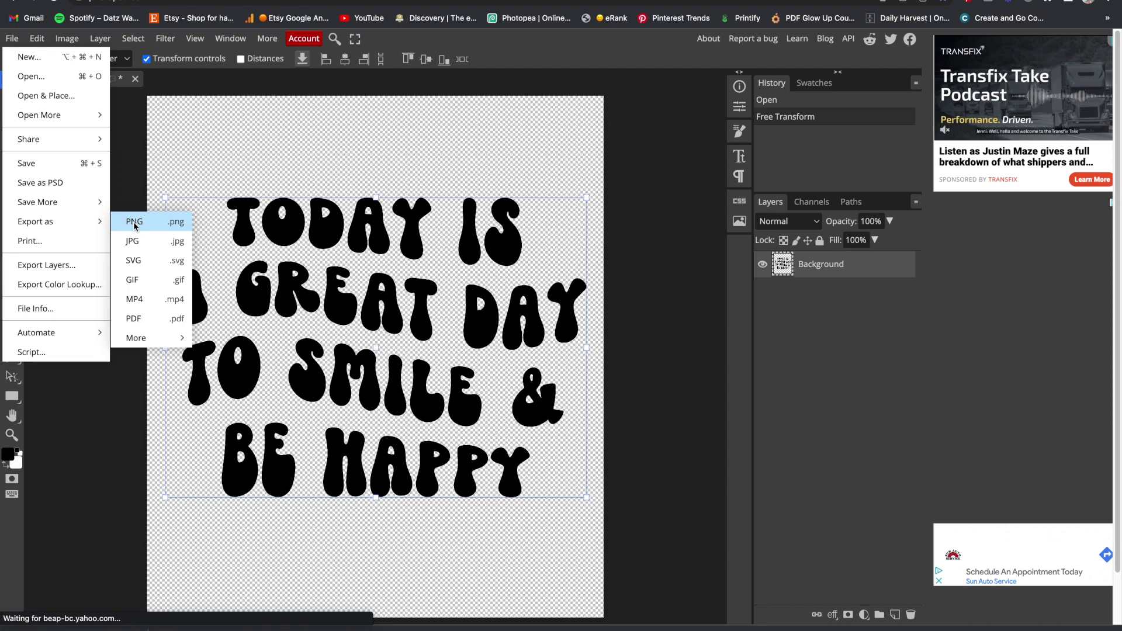
pyautogui.click(134, 223)
pyautogui.doubleClick(455, 172)
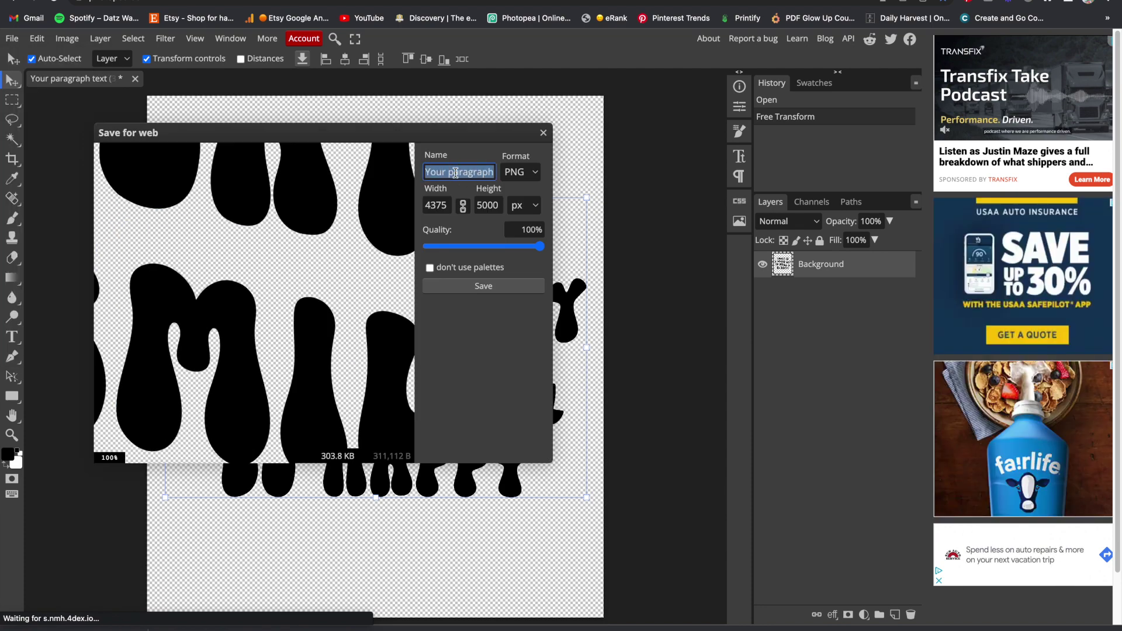
pyautogui.write('TODAY')
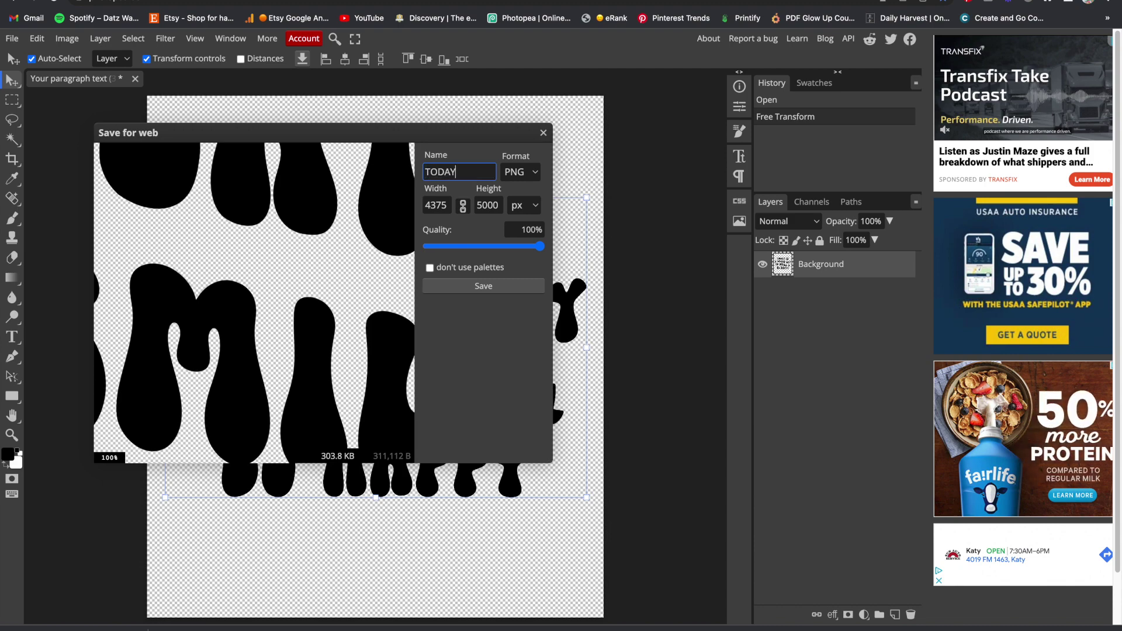
pyautogui.write(' IS')
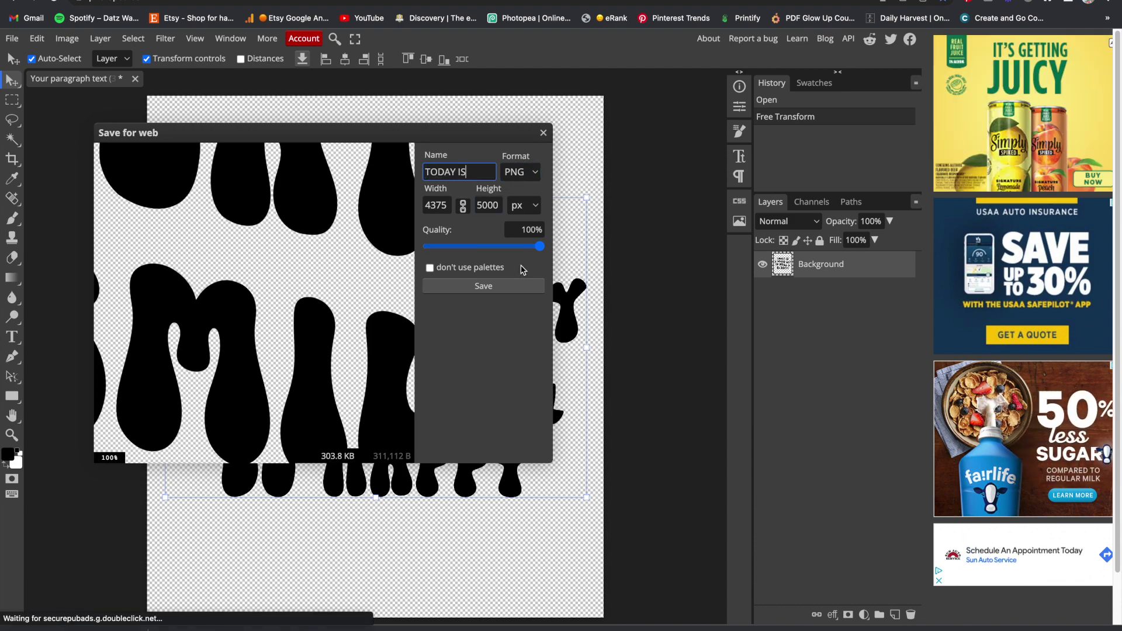
pyautogui.click(480, 289)
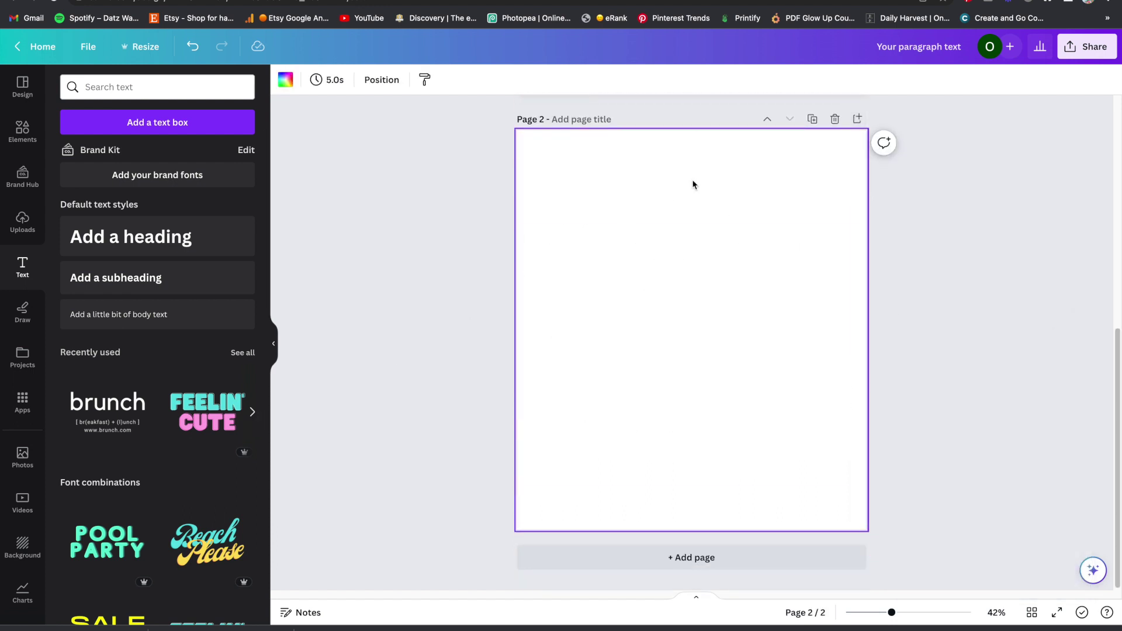
# - Place the uploaded quote image from Uploads on the blank second page
pyautogui.scroll(8, 696, 185)
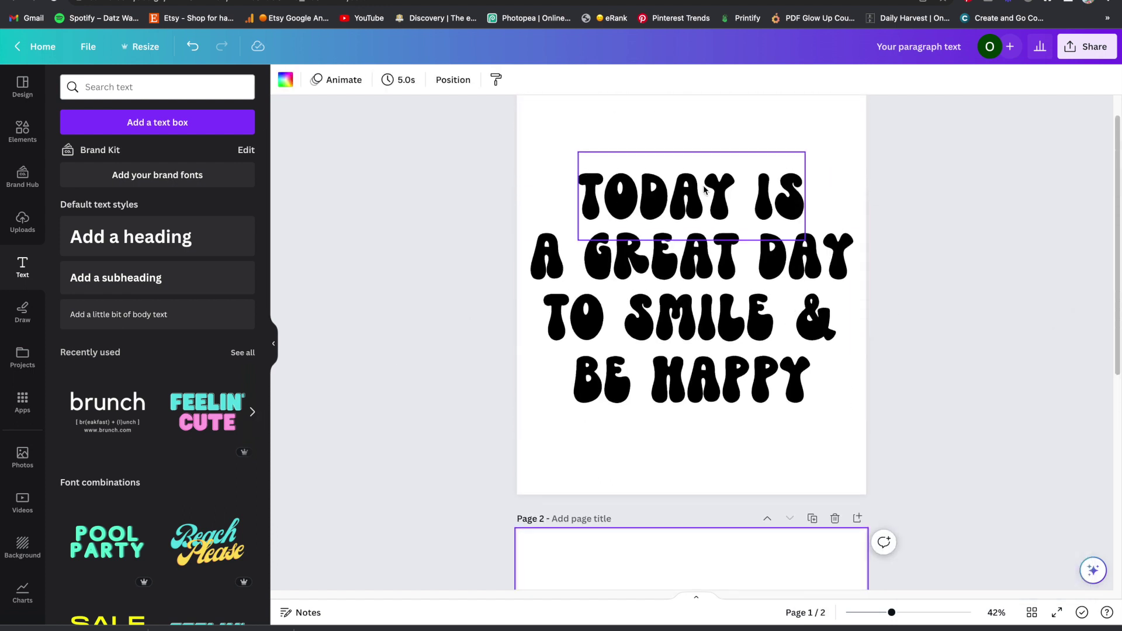
pyautogui.scroll(-8, 842, 328)
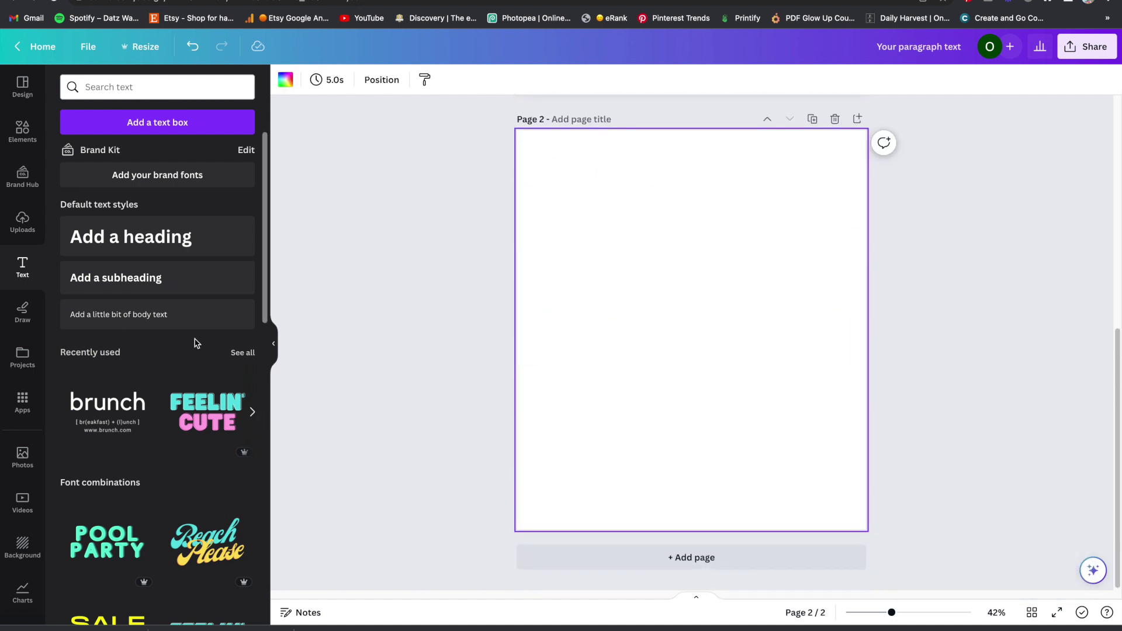
pyautogui.click(22, 225)
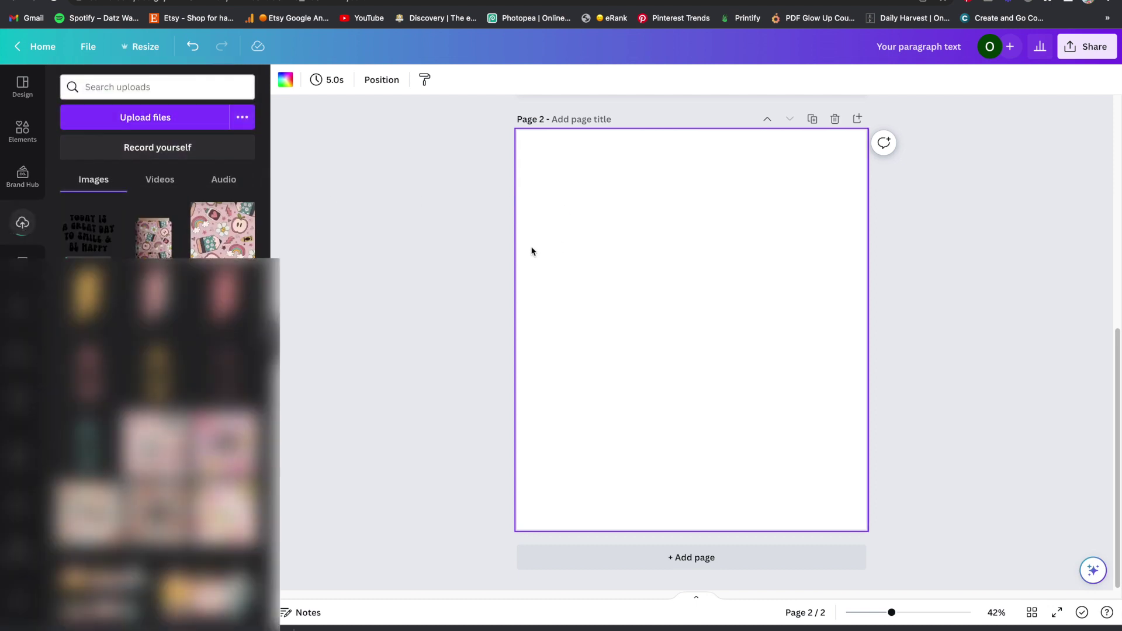
pyautogui.click(82, 242)
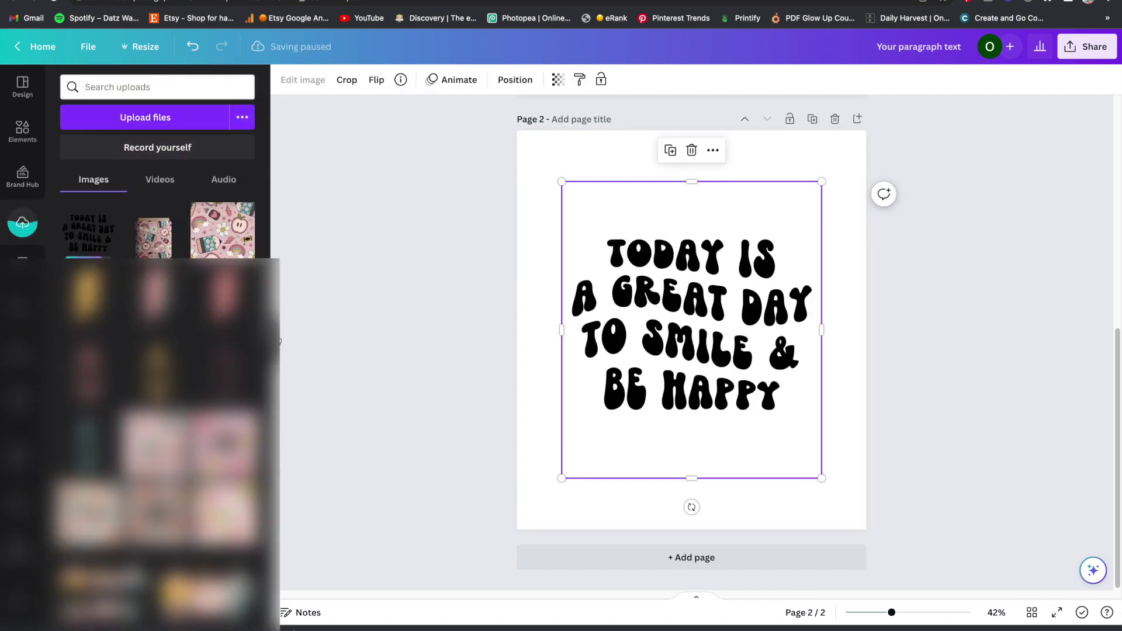
pyautogui.click(280, 341)
# - Crop the image's top and bottom margins, stretch it to the page width, and move it up
pyautogui.moveTo(582, 183); pyautogui.dragTo(579, 231)
pyautogui.moveTo(579, 477); pyautogui.dragTo(579, 424)
pyautogui.moveTo(707, 423); pyautogui.dragTo(753, 457)
pyautogui.moveTo(448, 231); pyautogui.dragTo(404, 197)
pyautogui.moveTo(603, 329); pyautogui.dragTo(603, 285)
pyautogui.click(613, 493)
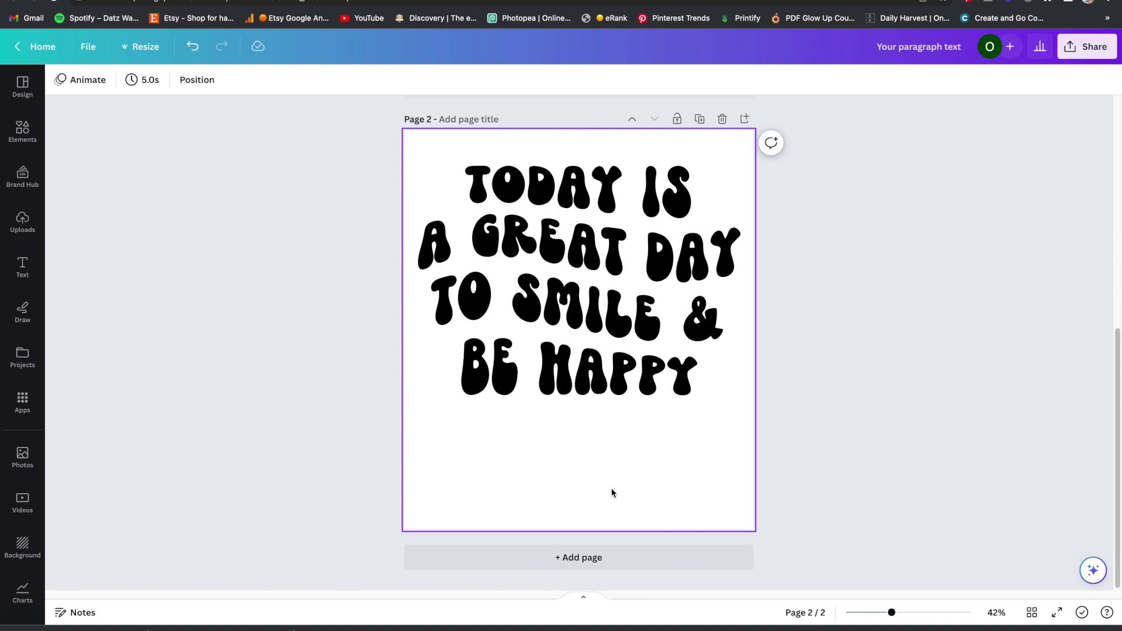
pyautogui.click(538, 462)
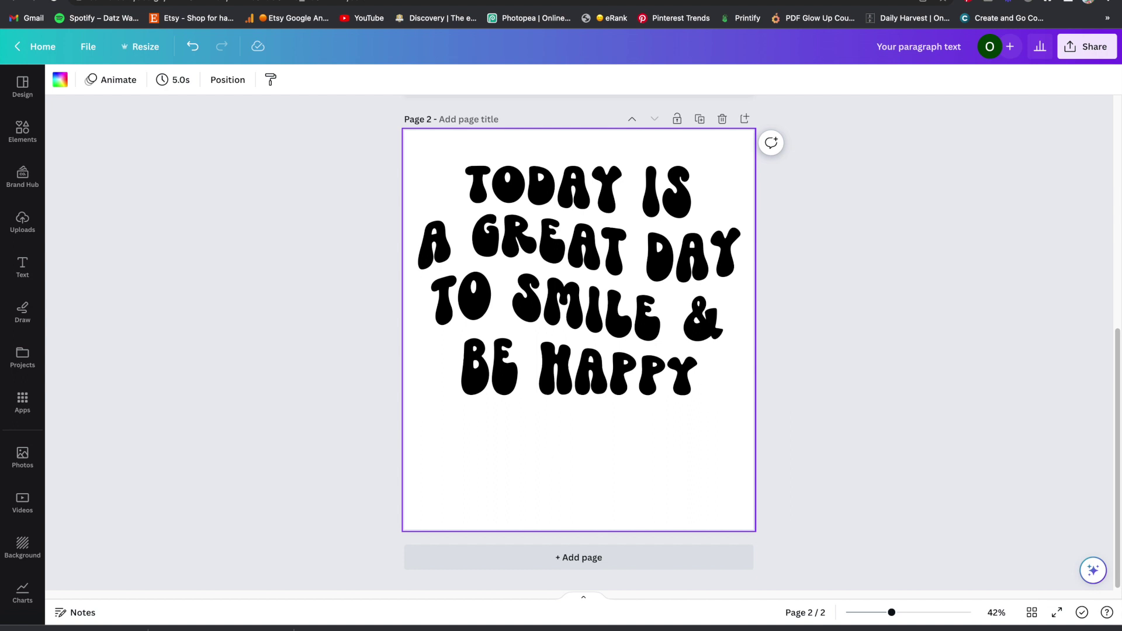
# - Add a pink square from Elements and delete the extra overlapping square
pyautogui.press('r')
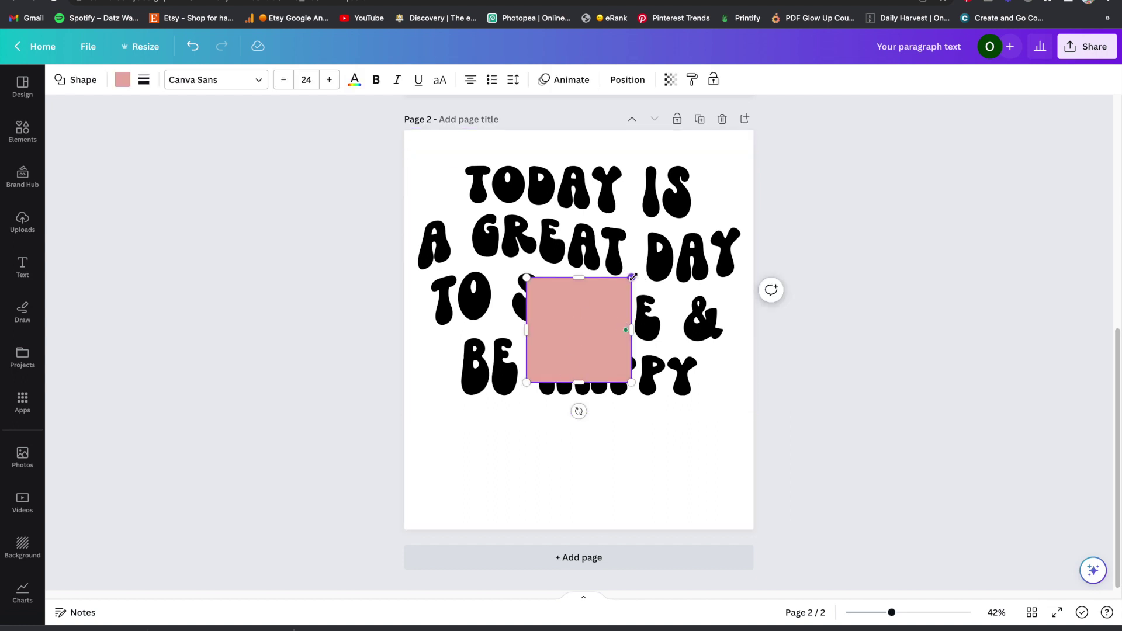
pyautogui.press('Escape')
pyautogui.click(23, 131)
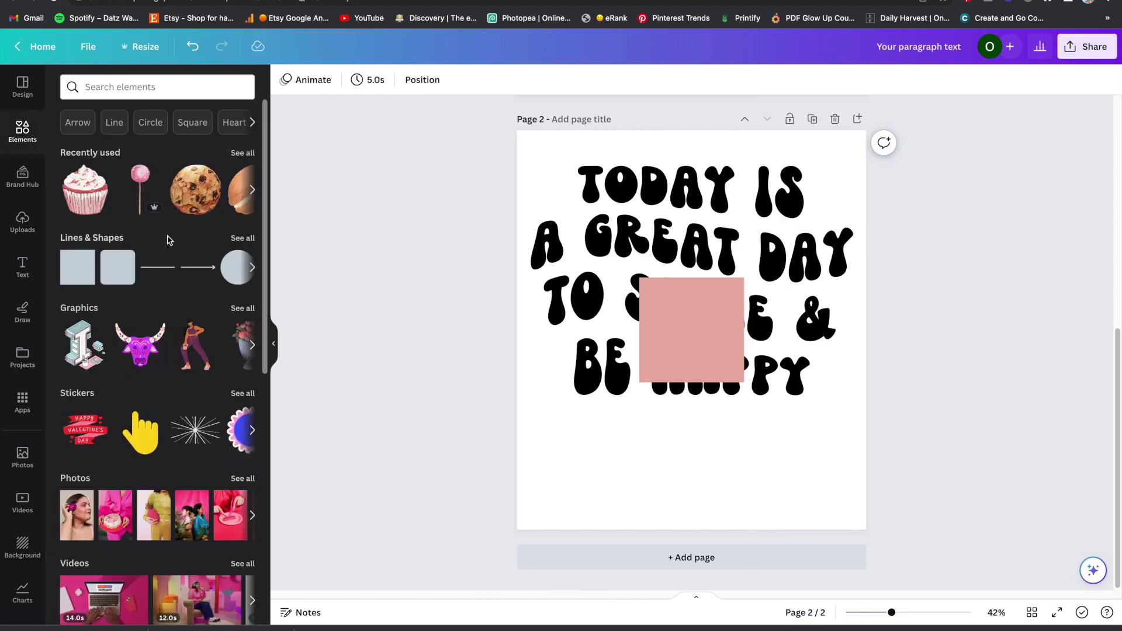
pyautogui.click(77, 267)
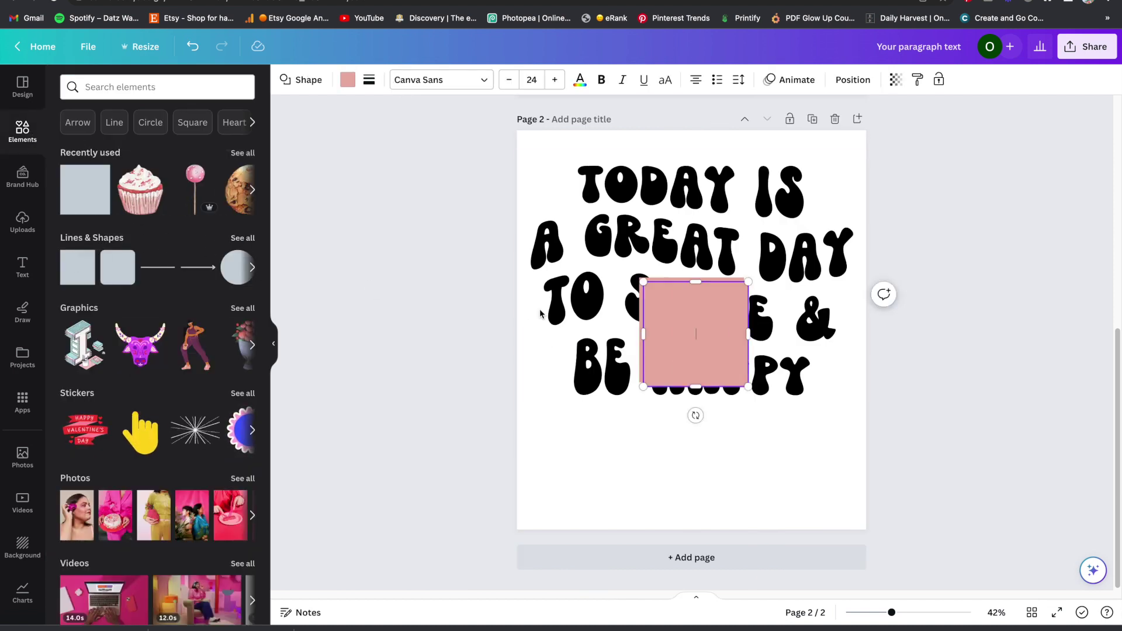
pyautogui.click(960, 376)
pyautogui.click(711, 368)
pyautogui.moveTo(711, 368); pyautogui.dragTo(388, 353)
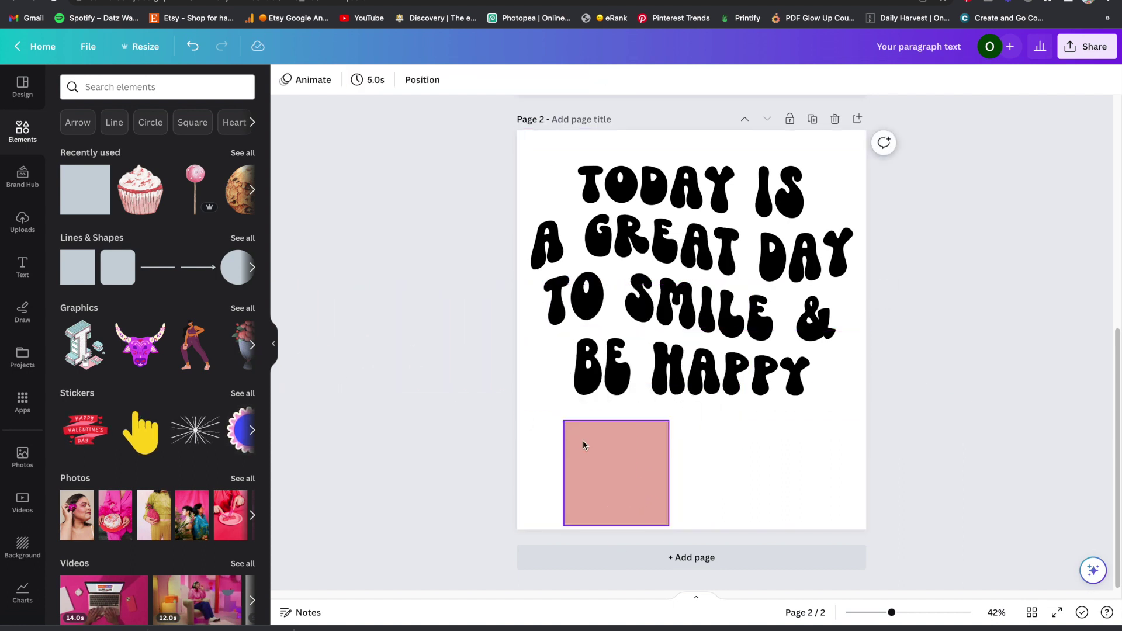
pyautogui.click(574, 439)
# - Shrink the square and place it just under the quote's left edge
pyautogui.moveTo(671, 524); pyautogui.dragTo(605, 462)
pyautogui.click(273, 343)
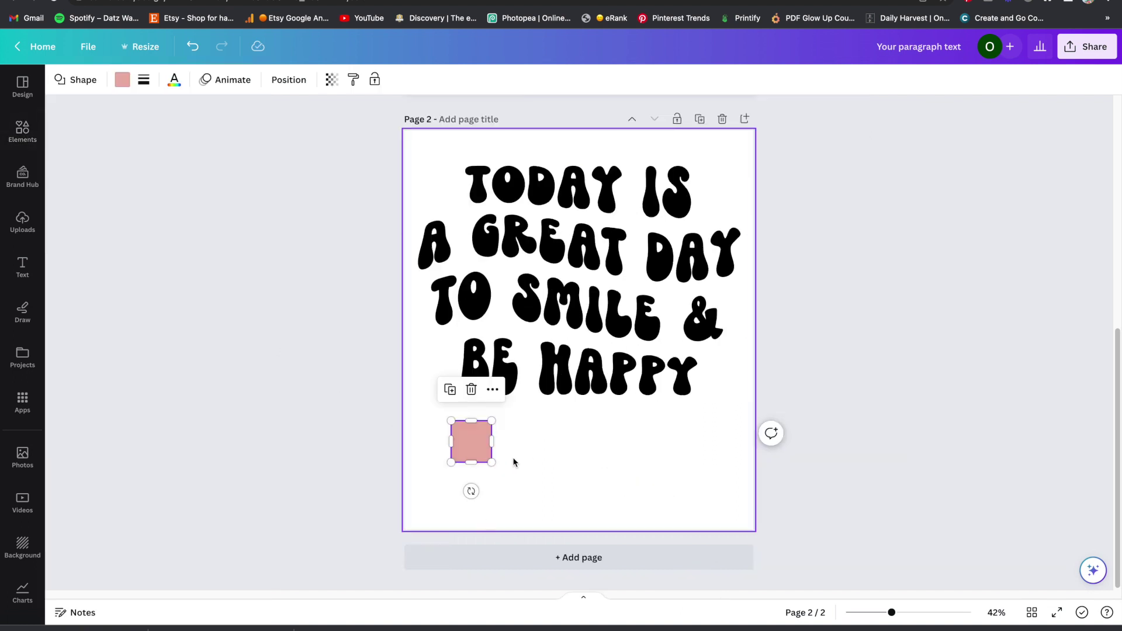
pyautogui.moveTo(491, 463); pyautogui.dragTo(512, 480)
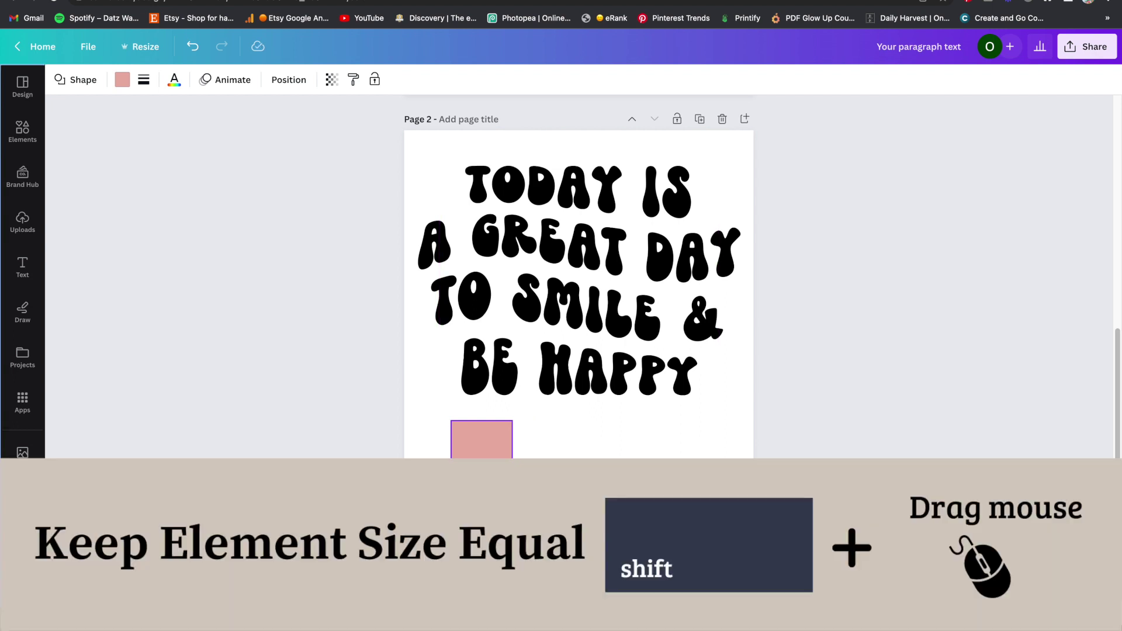
pyautogui.moveTo(482, 438); pyautogui.dragTo(448, 476)
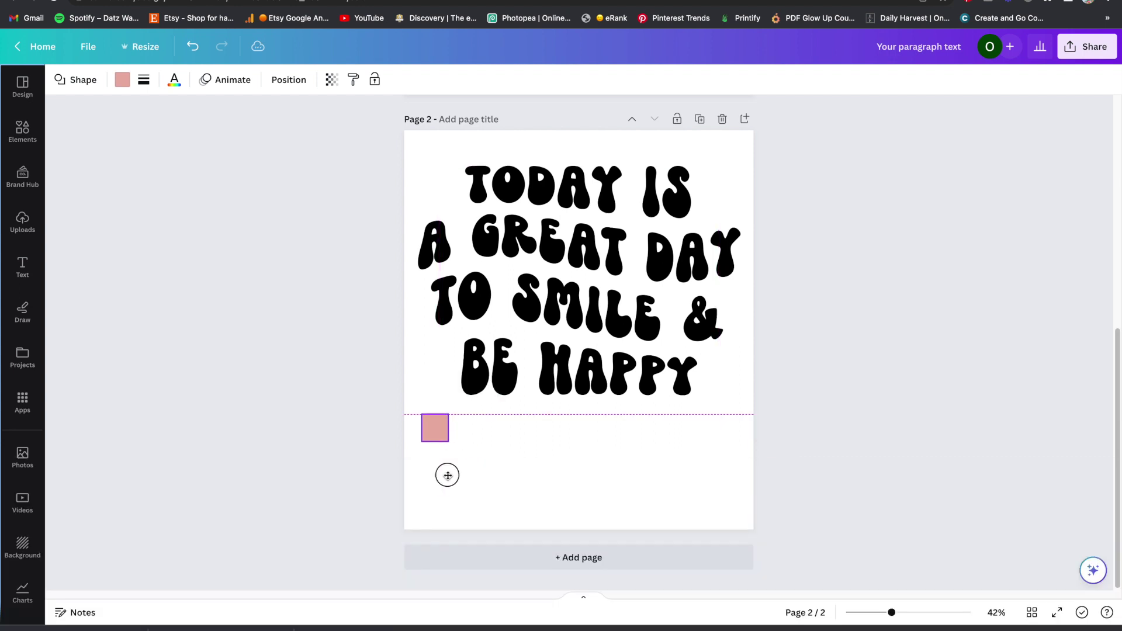
# - Turn the pink square black and nudge it into position under the quote
pyautogui.click(494, 334)
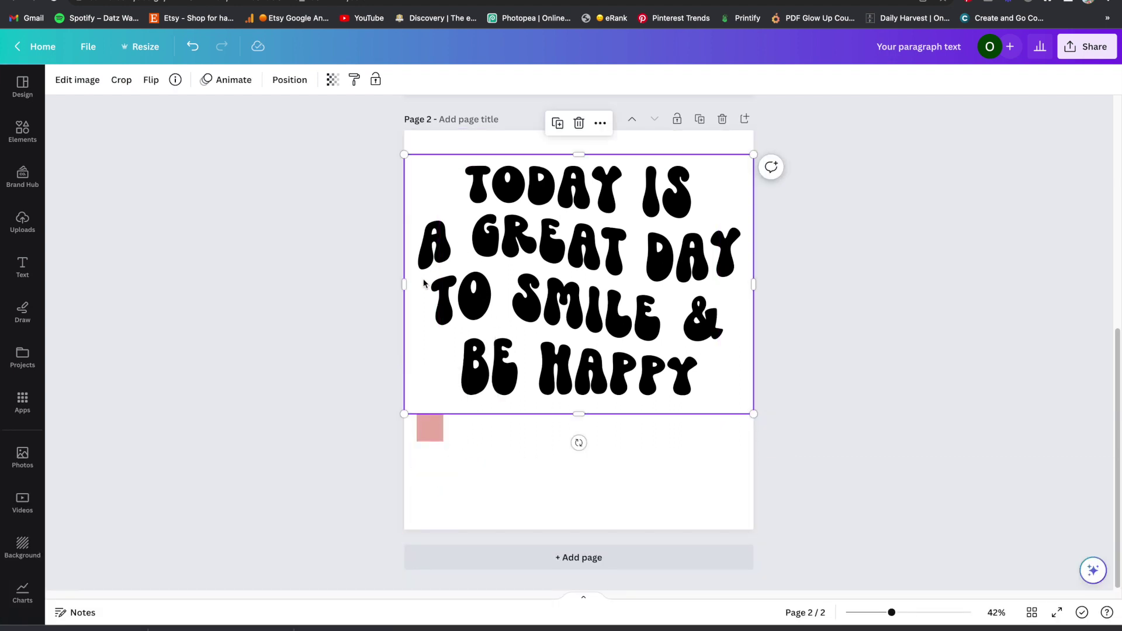
pyautogui.click(436, 433)
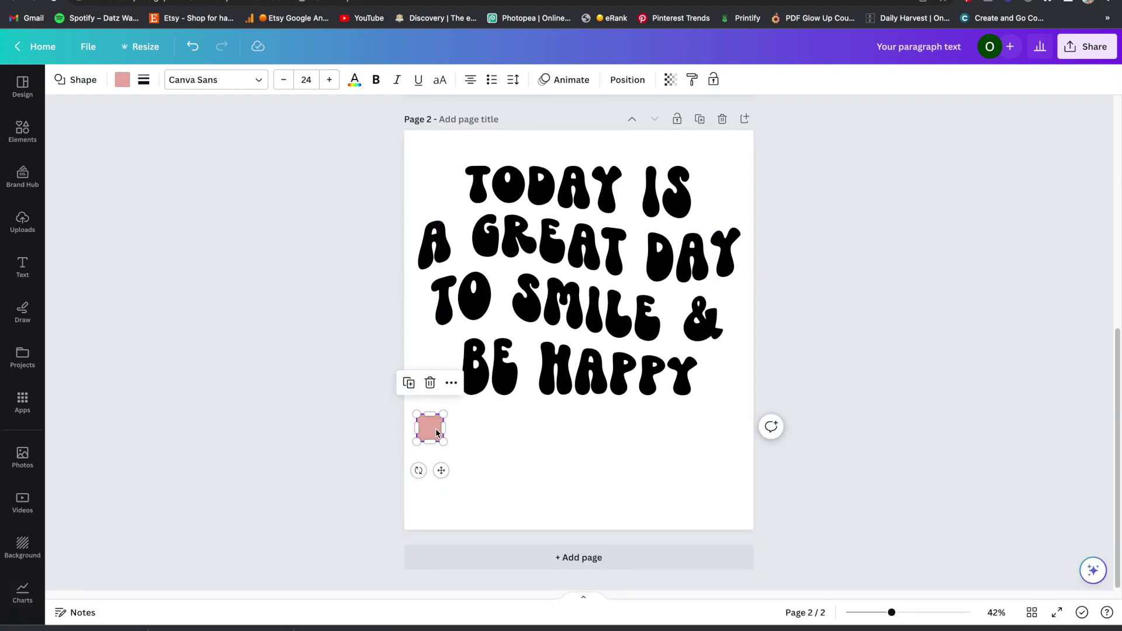
pyautogui.click(122, 82)
pyautogui.click(141, 155)
pyautogui.click(573, 479)
pyautogui.moveTo(543, 436); pyautogui.dragTo(569, 462)
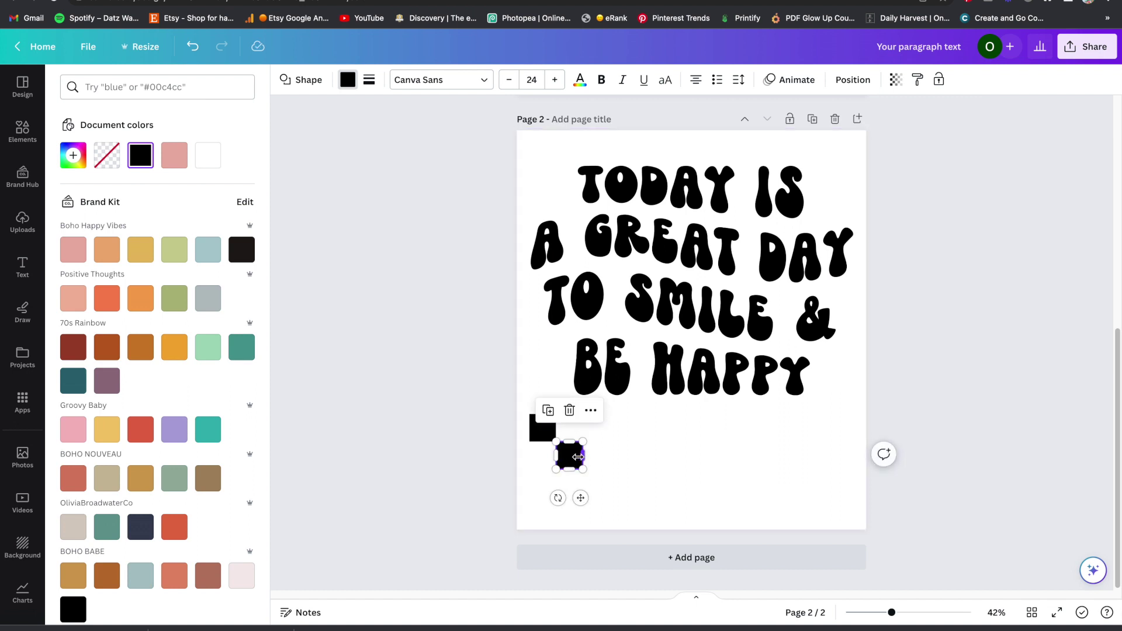
# - Duplicate the black square and offset the copies diagonally into a two-row checker pattern
pyautogui.press('super+d')
pyautogui.moveTo(599, 479); pyautogui.dragTo(622, 457)
pyautogui.press('super+d')
pyautogui.click(681, 491)
pyautogui.moveTo(682, 484); pyautogui.dragTo(662, 433)
pyautogui.press('super+d')
pyautogui.press('Escape')
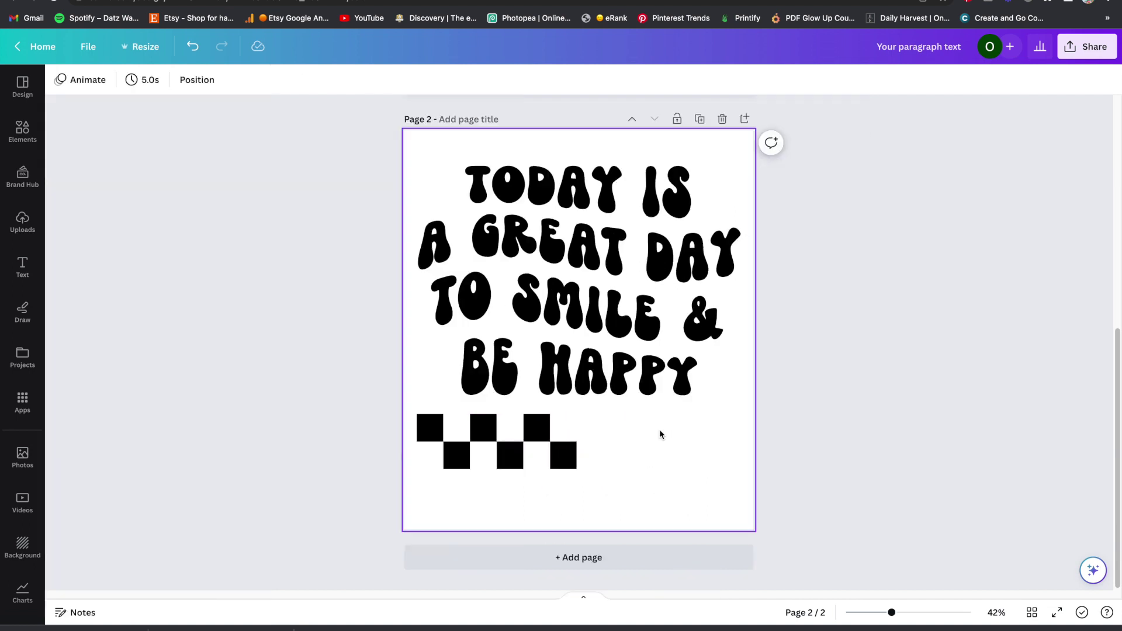
pyautogui.moveTo(613, 475); pyautogui.dragTo(678, 469)
pyautogui.press('super+d')
# - Shrink the checker row slightly and extend it further to the right
pyautogui.press('super+d')
pyautogui.press('super+d')
pyautogui.moveTo(832, 496); pyautogui.dragTo(483, 421)
pyautogui.moveTo(852, 506); pyautogui.dragTo(409, 415)
pyautogui.moveTo(763, 468); pyautogui.dragTo(698, 432)
pyautogui.click(750, 441)
pyautogui.click(618, 441)
pyautogui.press('super+d')
pyautogui.click(703, 459)
pyautogui.press('super+d')
pyautogui.moveTo(740, 455)
pyautogui.mouseDown()
pyautogui.moveTo(569, 438)
pyautogui.moveTo(491, 458)
pyautogui.moveTo(724, 461)
pyautogui.moveTo(741, 471)
pyautogui.mouseUp()
pyautogui.click(790, 456)
# - Group all the checker squares and move the band up directly beneath the quote
pyautogui.moveTo(770, 425); pyautogui.dragTo(426, 464)
pyautogui.click(773, 472)
pyautogui.moveTo(839, 484); pyautogui.dragTo(411, 410)
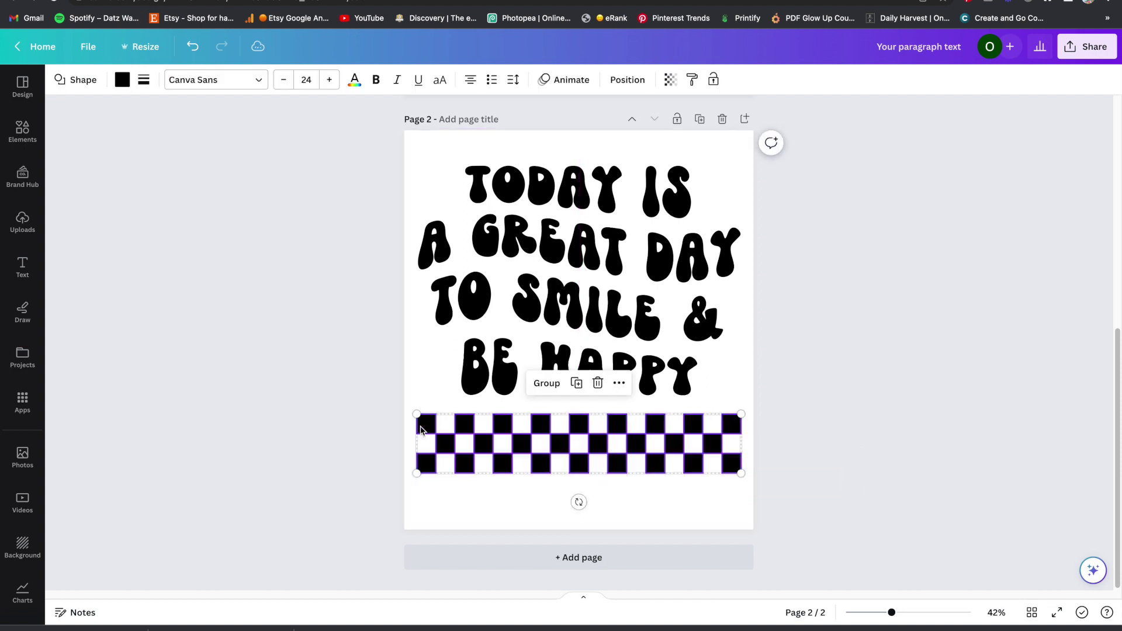
pyautogui.click(548, 384)
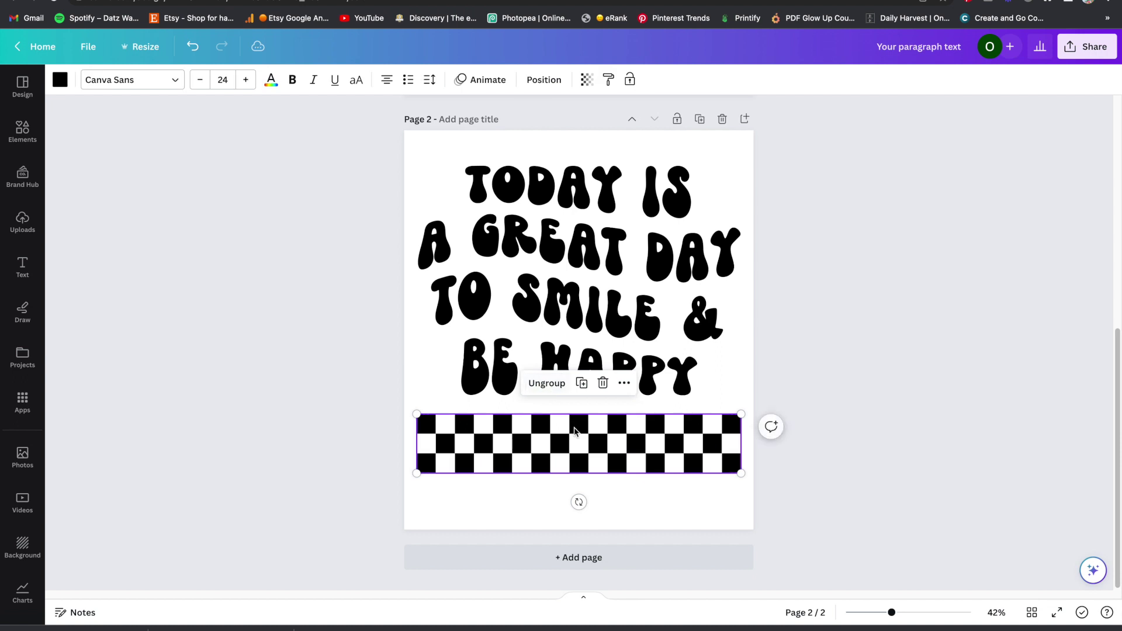
pyautogui.click(545, 430)
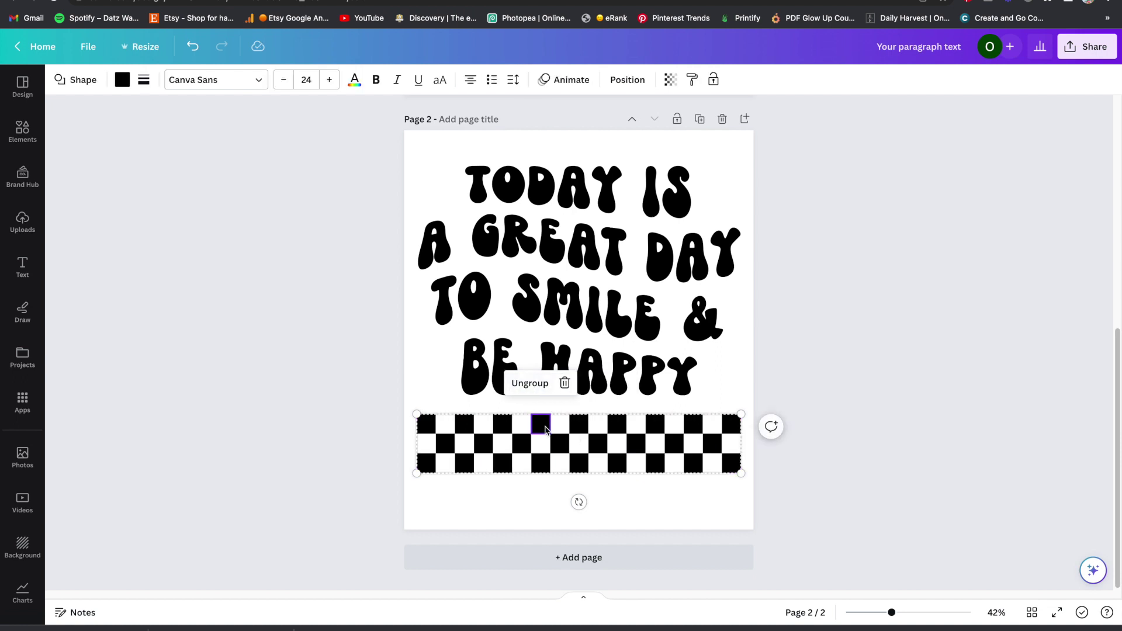
pyautogui.click(836, 378)
pyautogui.click(681, 426)
pyautogui.moveTo(682, 426); pyautogui.dragTo(683, 419)
pyautogui.click(853, 388)
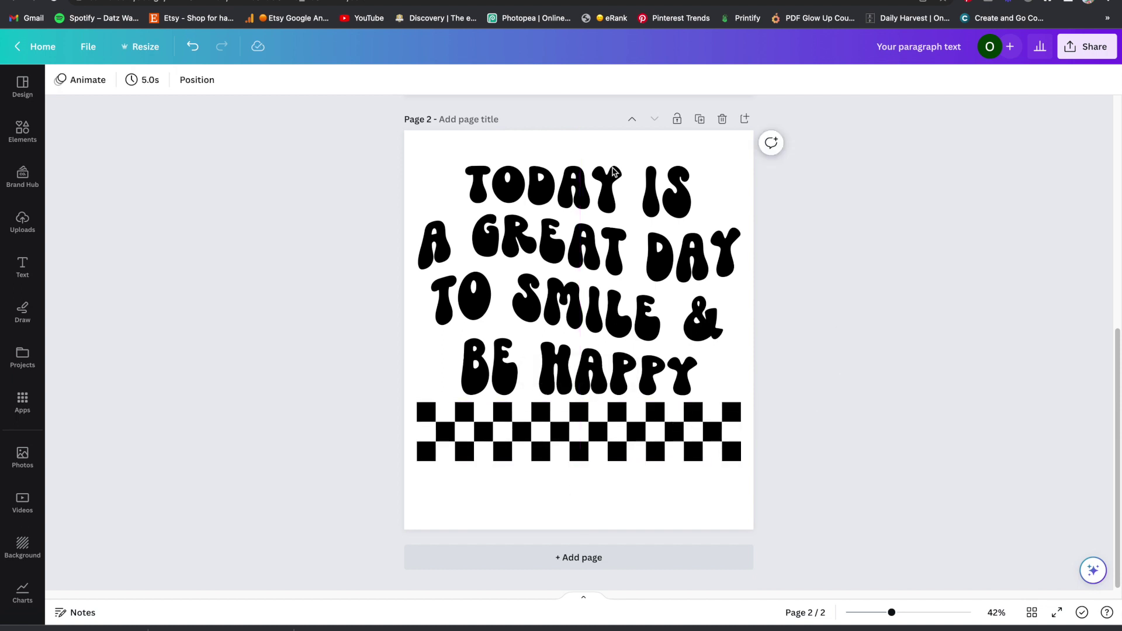
pyautogui.click(29, 140)
# - Search the elements for SPARK and add a sparkle graphic to the page
pyautogui.click(103, 87)
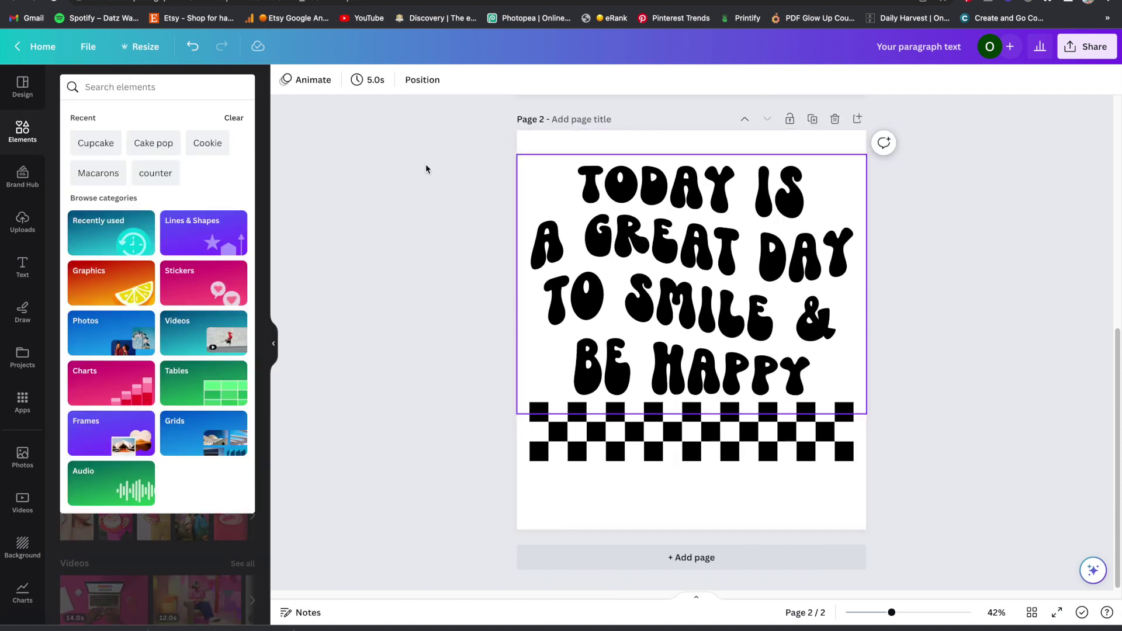
pyautogui.write('SPARK')
pyautogui.press('Return')
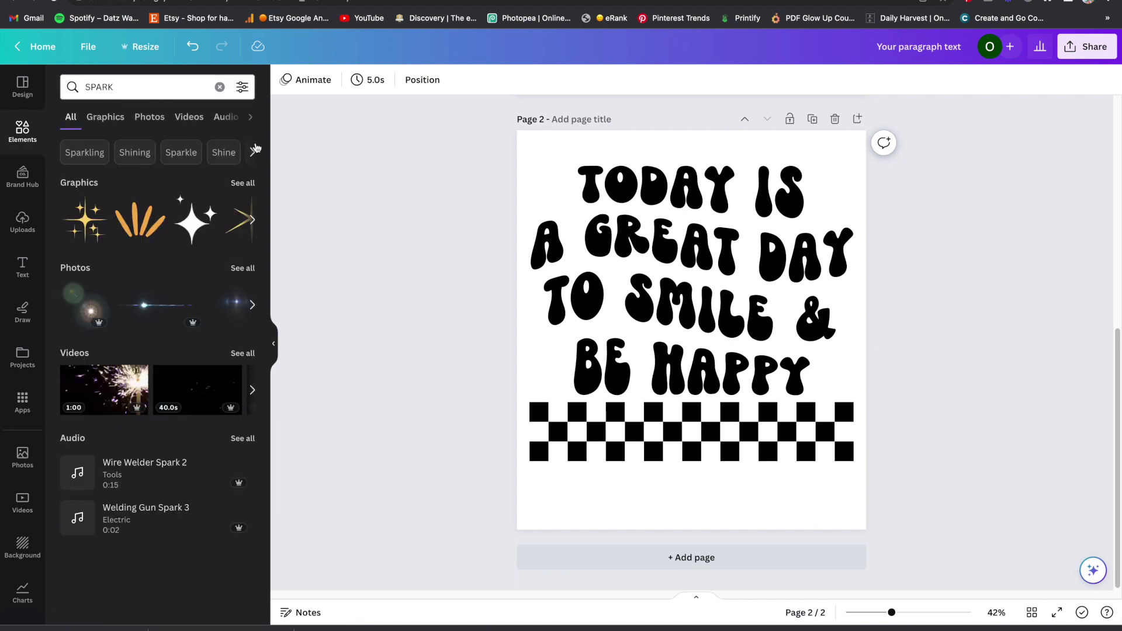
pyautogui.click(236, 188)
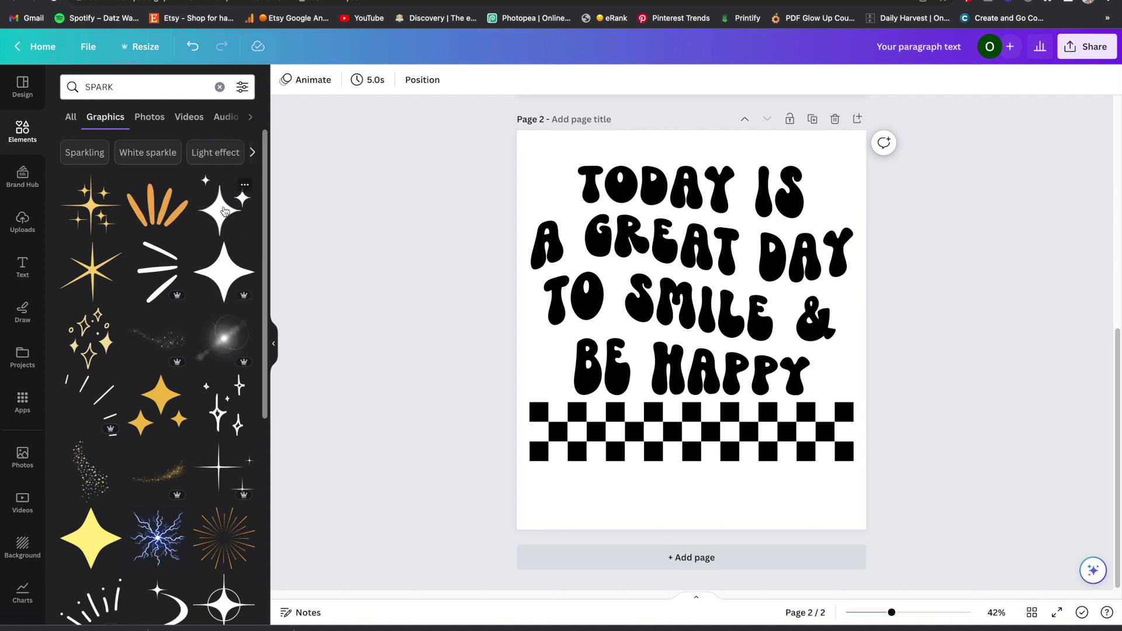
pyautogui.click(224, 210)
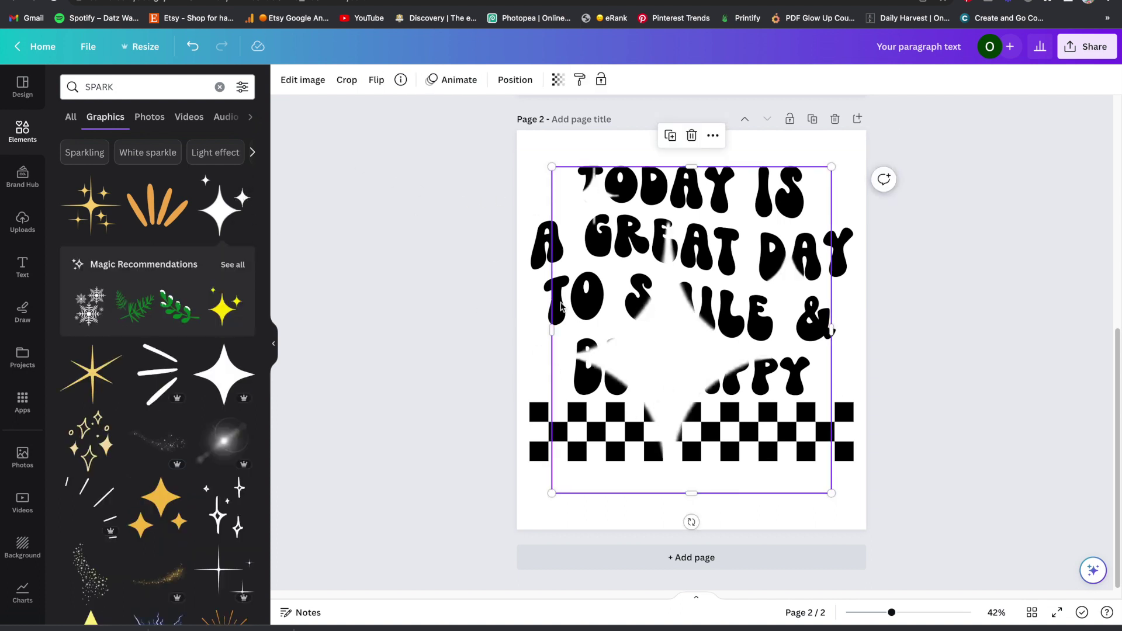
pyautogui.moveTo(646, 330); pyautogui.dragTo(251, 328)
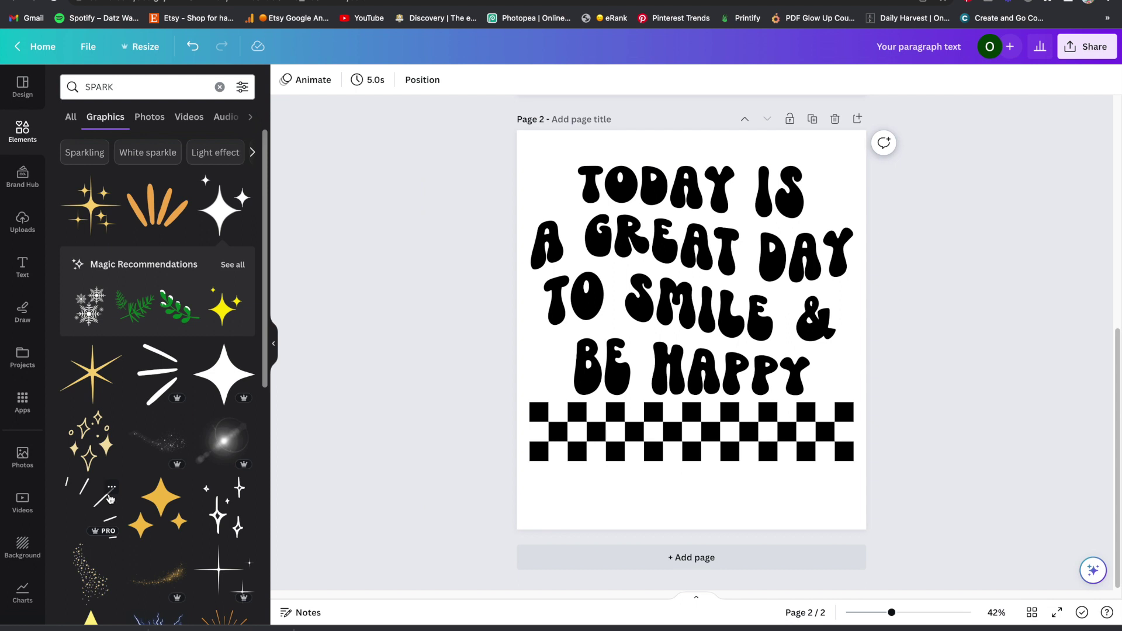
pyautogui.scroll(-3, 117, 494)
pyautogui.scroll(-2, 119, 494)
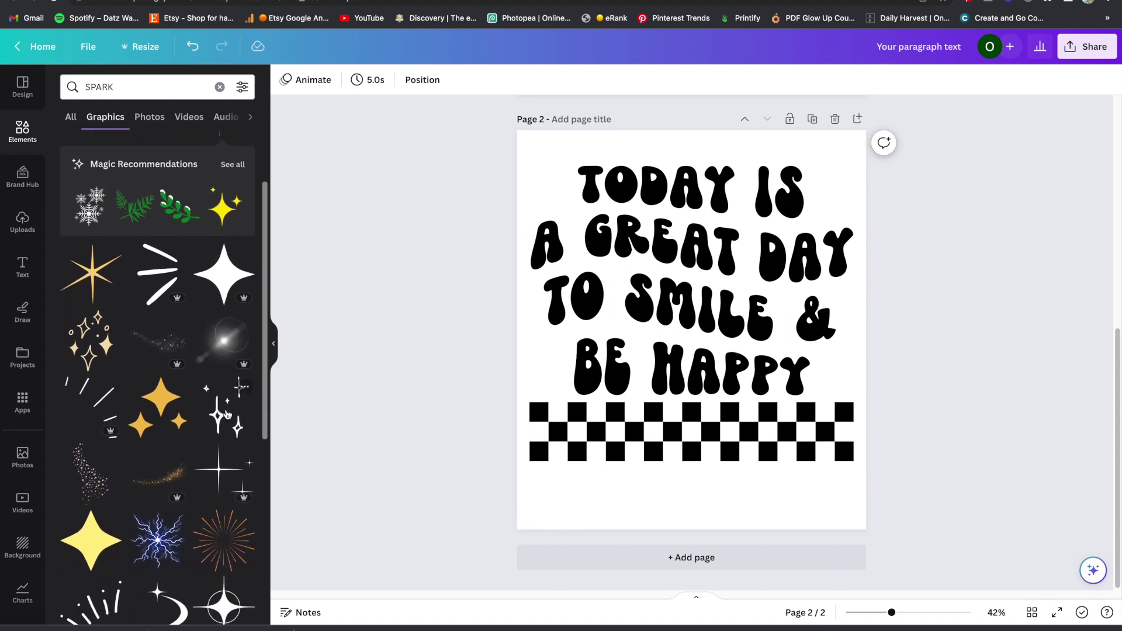
# - Place shrunken sparkles at the quote's top-left and beside BE HAPPY, then add a blank third page
pyautogui.click(228, 415)
pyautogui.moveTo(728, 388); pyautogui.dragTo(542, 193)
pyautogui.moveTo(566, 155); pyautogui.dragTo(562, 161)
pyautogui.moveTo(543, 204); pyautogui.dragTo(829, 378)
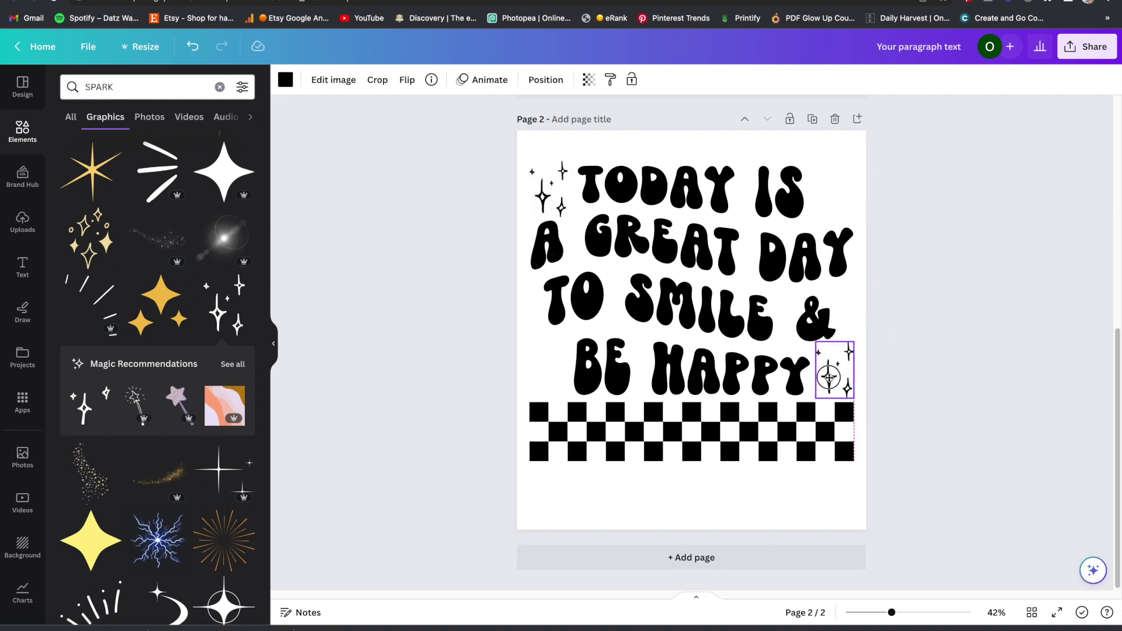
pyautogui.click(978, 203)
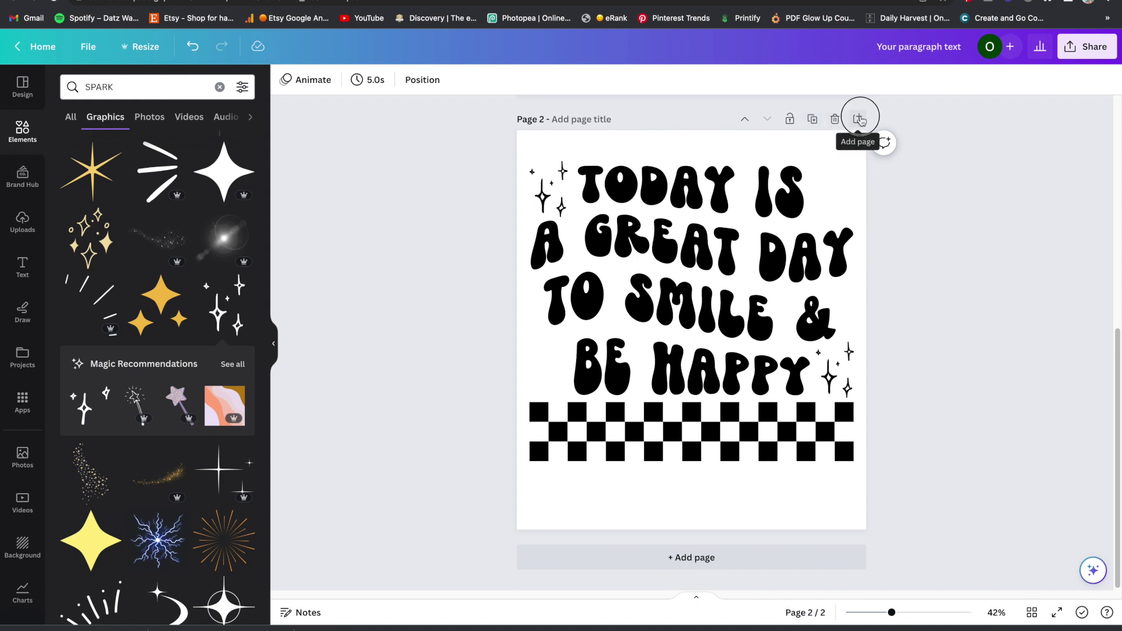
pyautogui.click(860, 119)
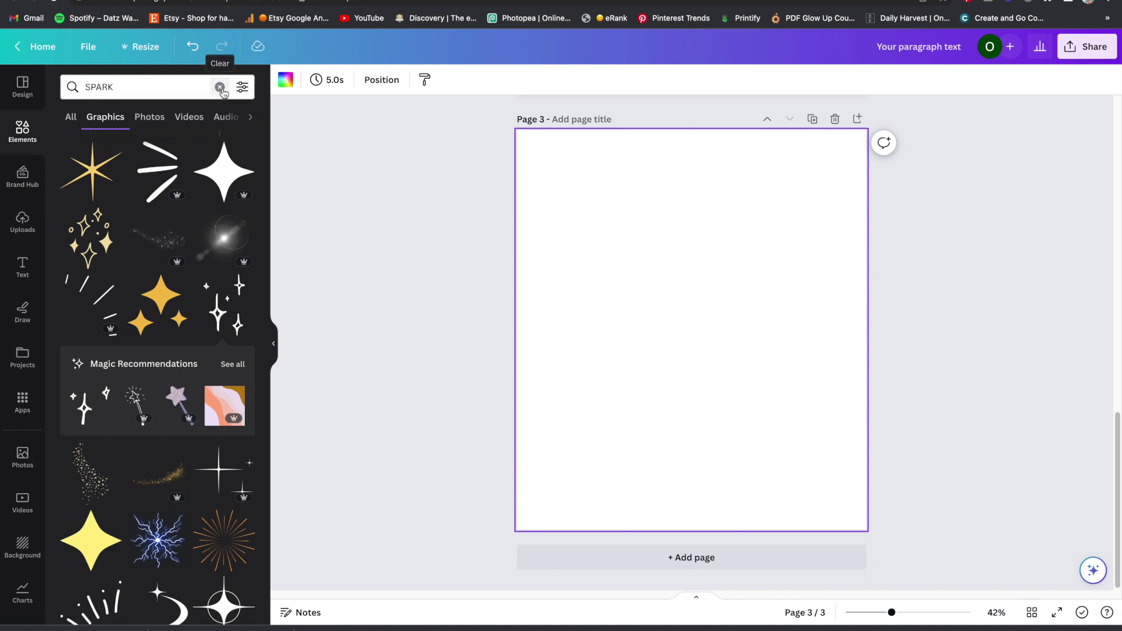
# - Search elements for 'PEACE SIGN' and add the line-art peace hand to page 3
pyautogui.click(220, 87)
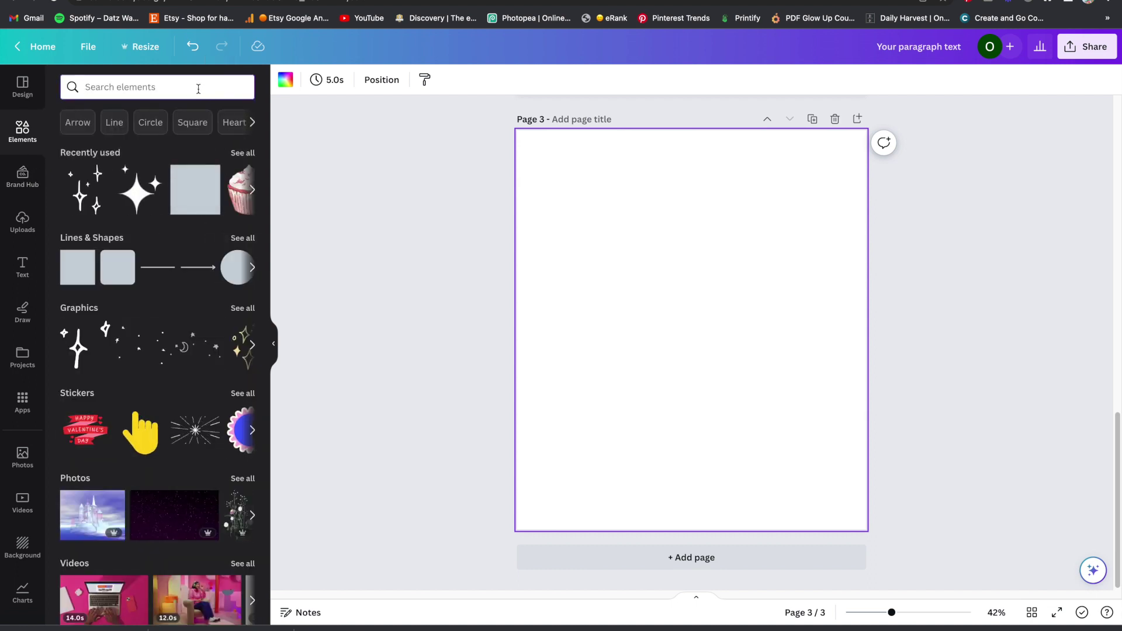
pyautogui.write('PEACE SIGN')
pyautogui.press('Return')
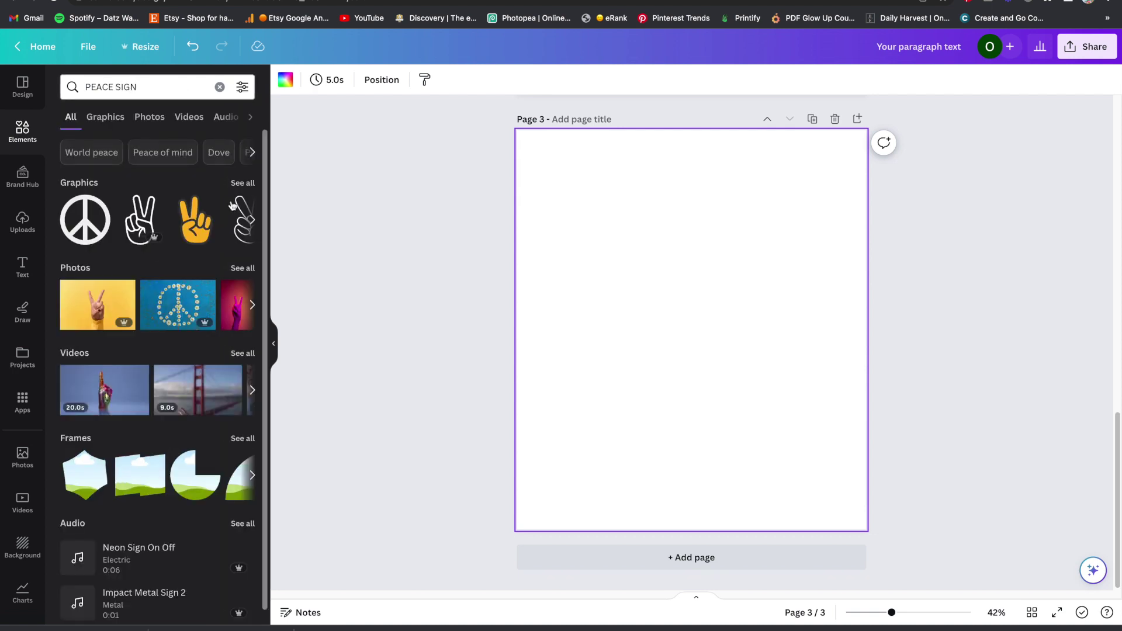
pyautogui.click(241, 185)
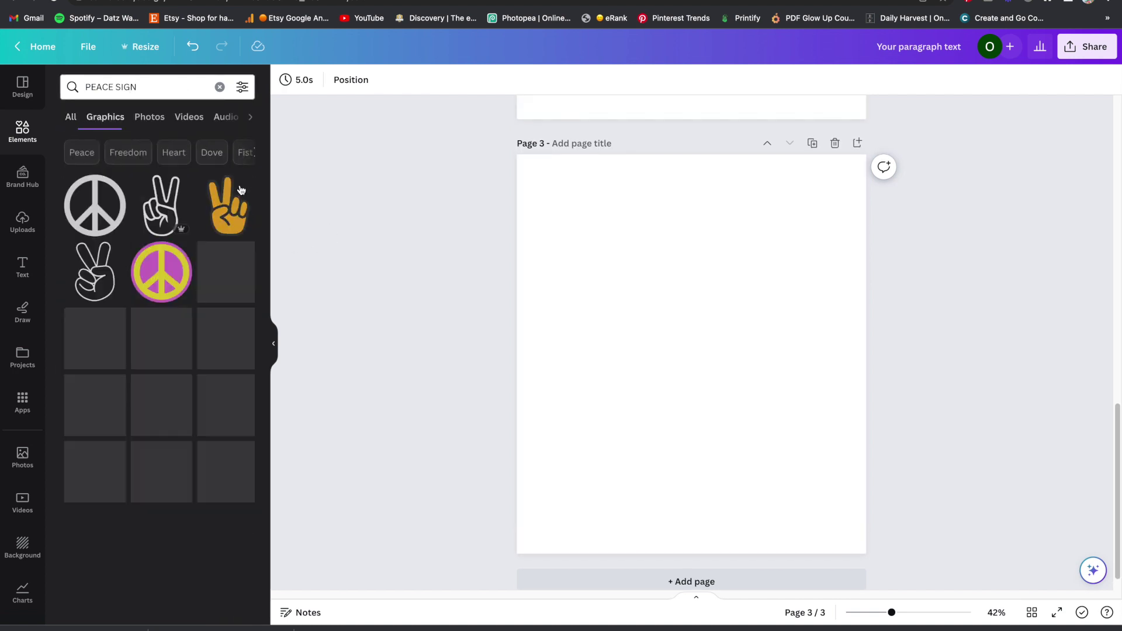
pyautogui.click(101, 283)
pyautogui.moveTo(716, 333); pyautogui.dragTo(714, 313)
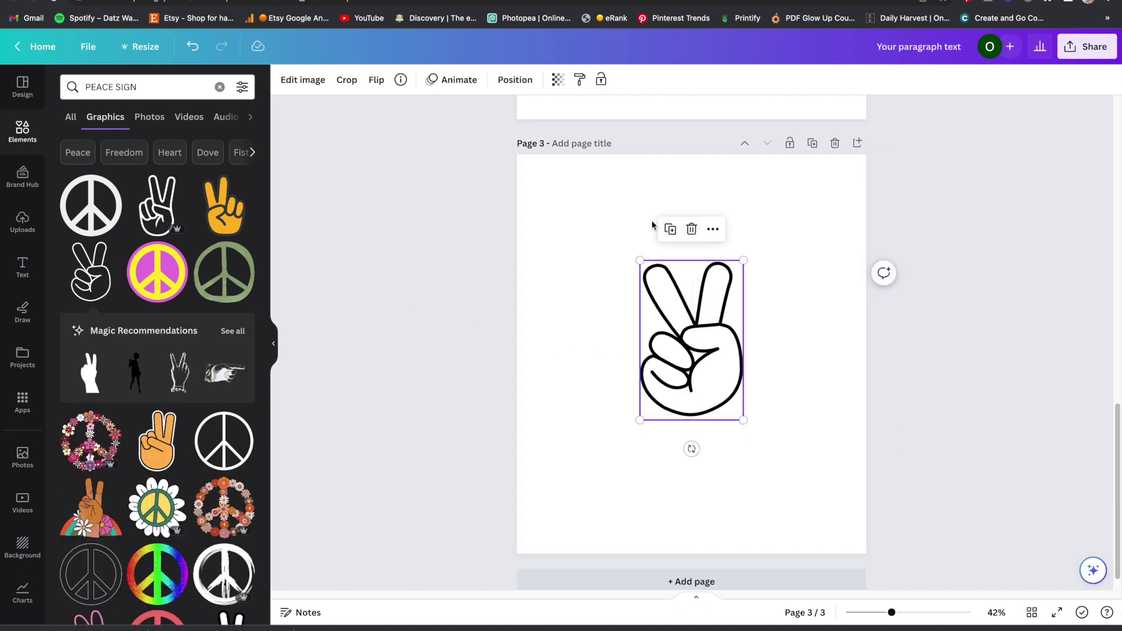
pyautogui.click(615, 208)
# - Add a text box above the hand reading 'TODAY IS A GREAT DAY TO SMILE AND BE HAPPY'
pyautogui.press('t')
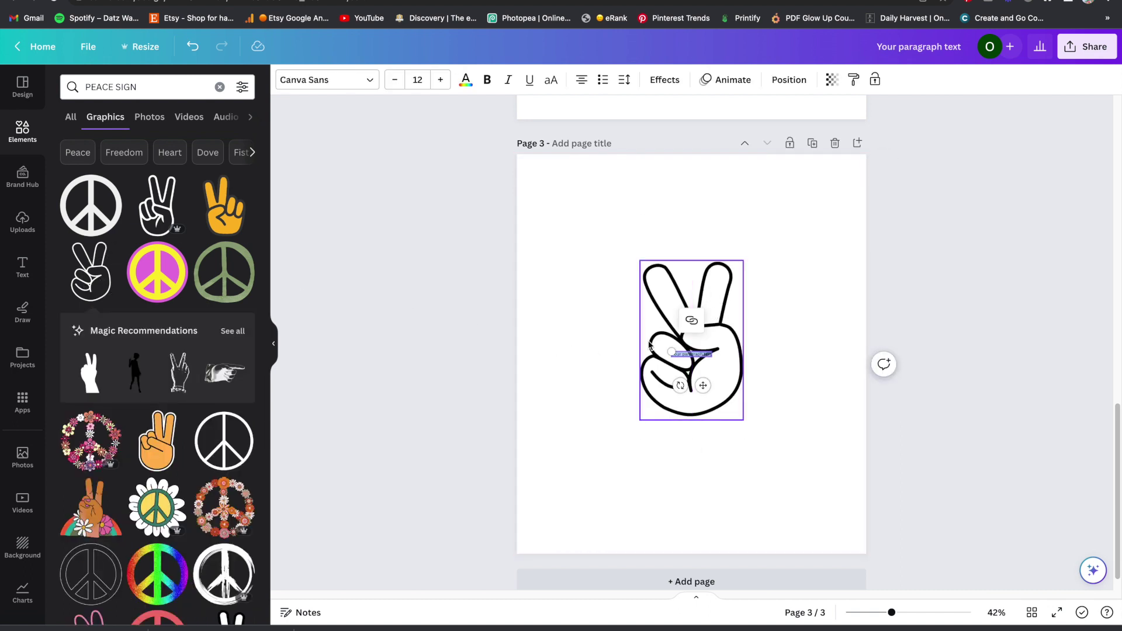
pyautogui.moveTo(667, 353); pyautogui.dragTo(657, 230)
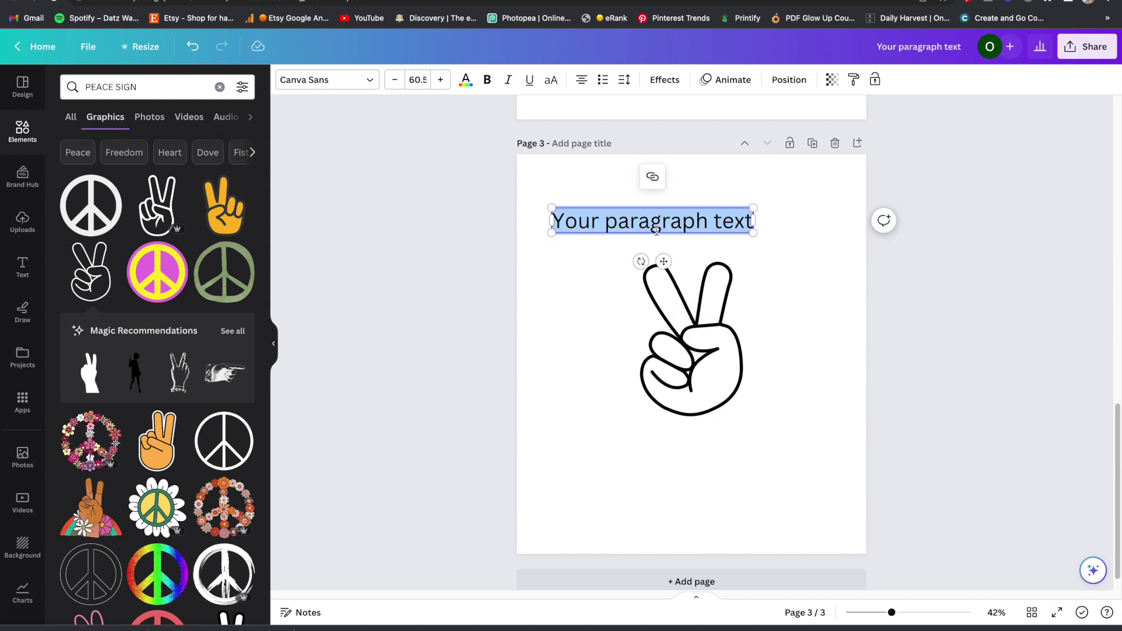
pyautogui.write('TO')
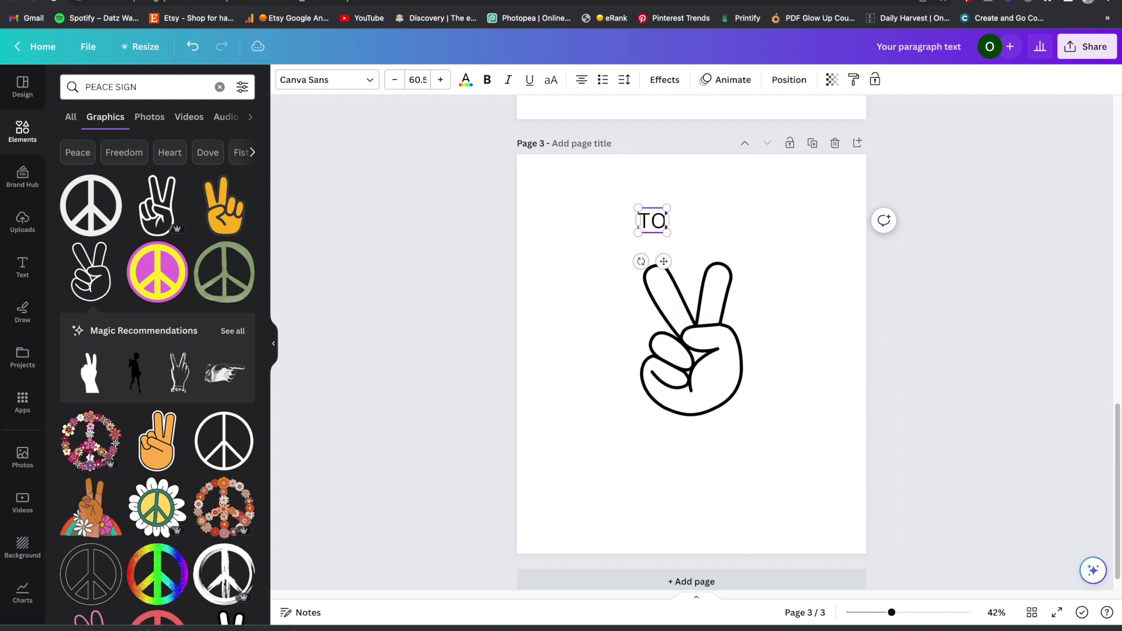
pyautogui.write('DAY IS  A GREA')
pyautogui.press('BackSpace')
pyautogui.write('EAT DAY')
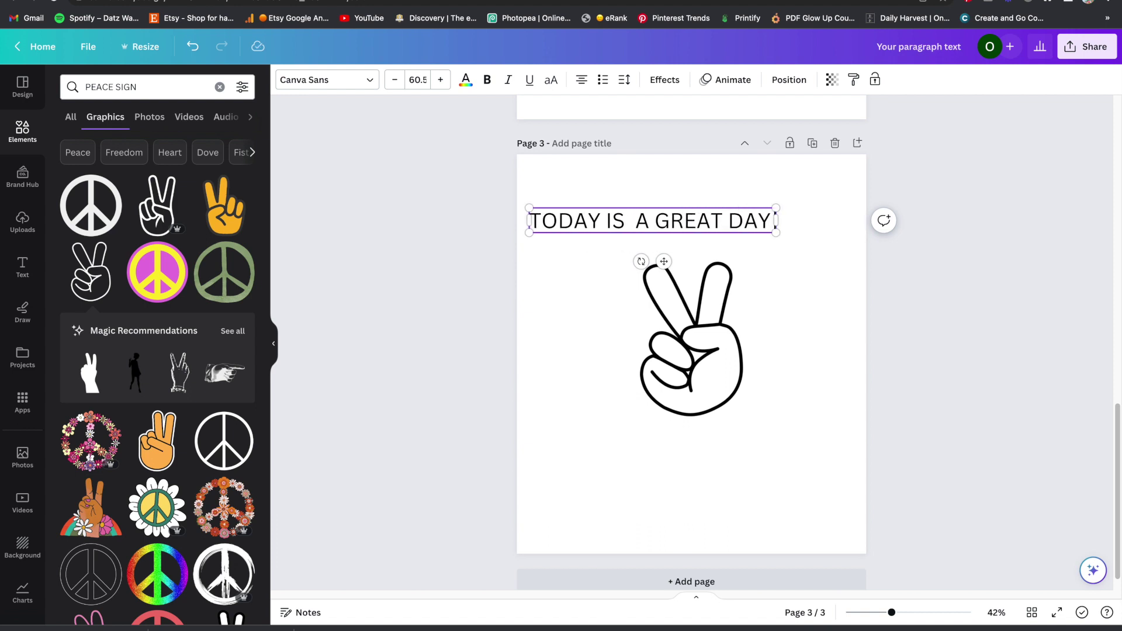
pyautogui.write(' TO SMILE AND BE HABB')
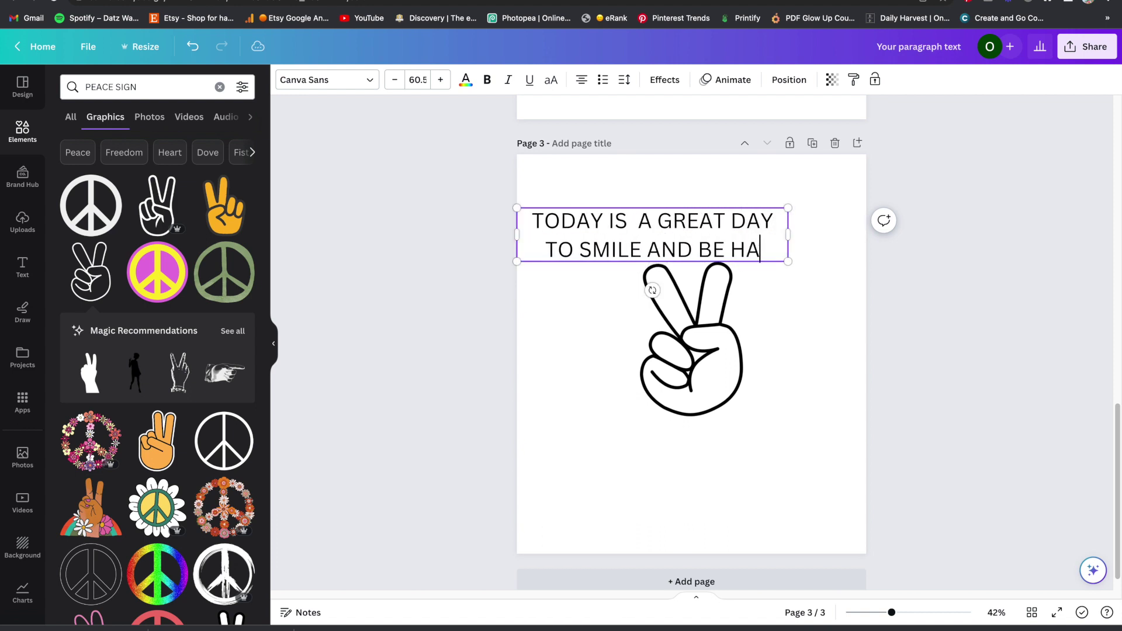
pyautogui.press('BackSpace')
pyautogui.press('BackSpace')
pyautogui.write('PPY')
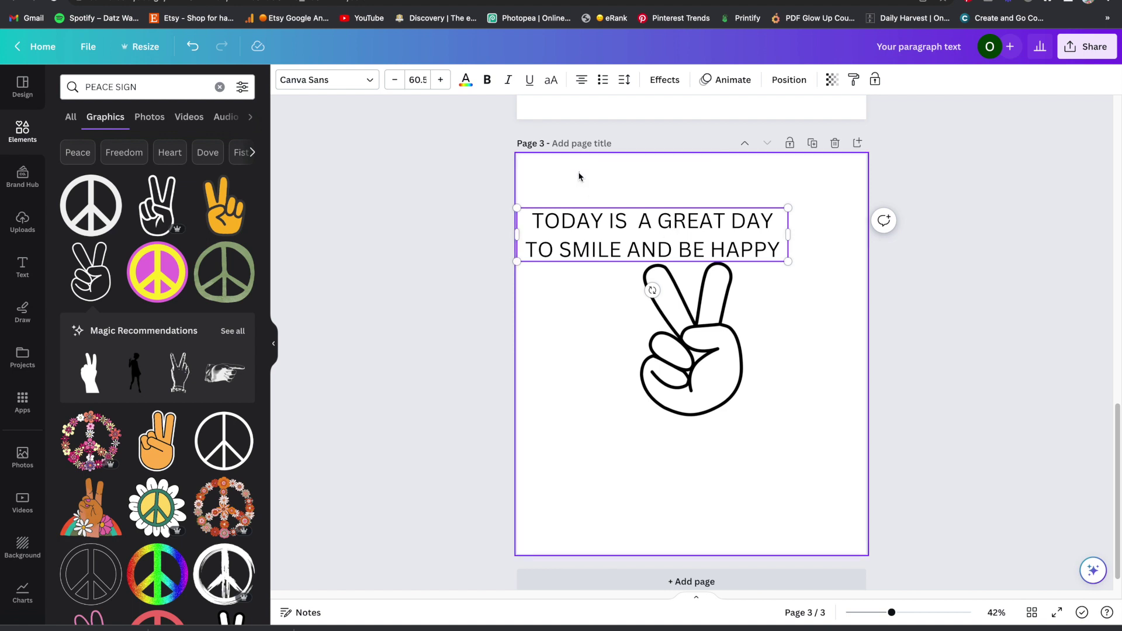
pyautogui.click(361, 79)
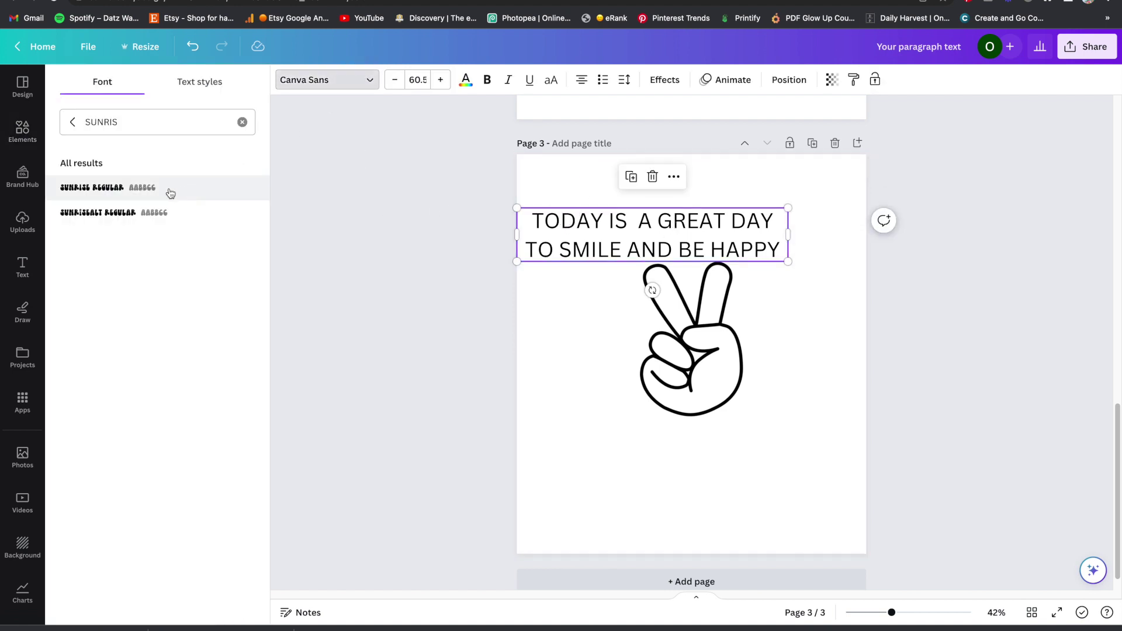
# - Set the quote in the Sunrise font, apply a Curve effect of 76, and enlarge the font
pyautogui.click(93, 187)
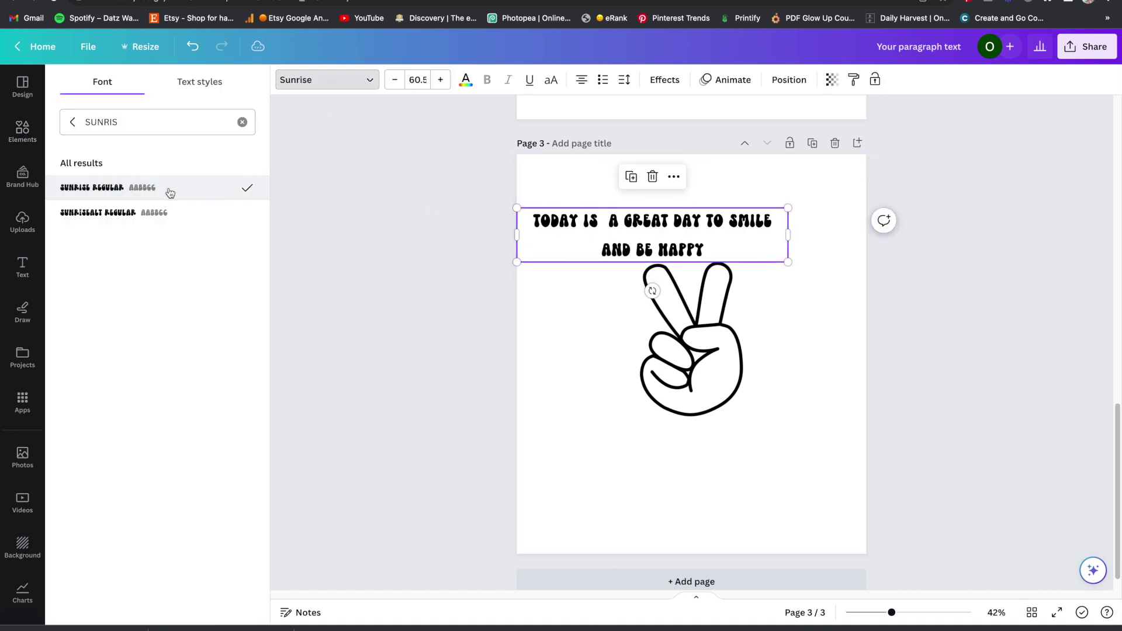
pyautogui.click(667, 80)
pyautogui.click(173, 522)
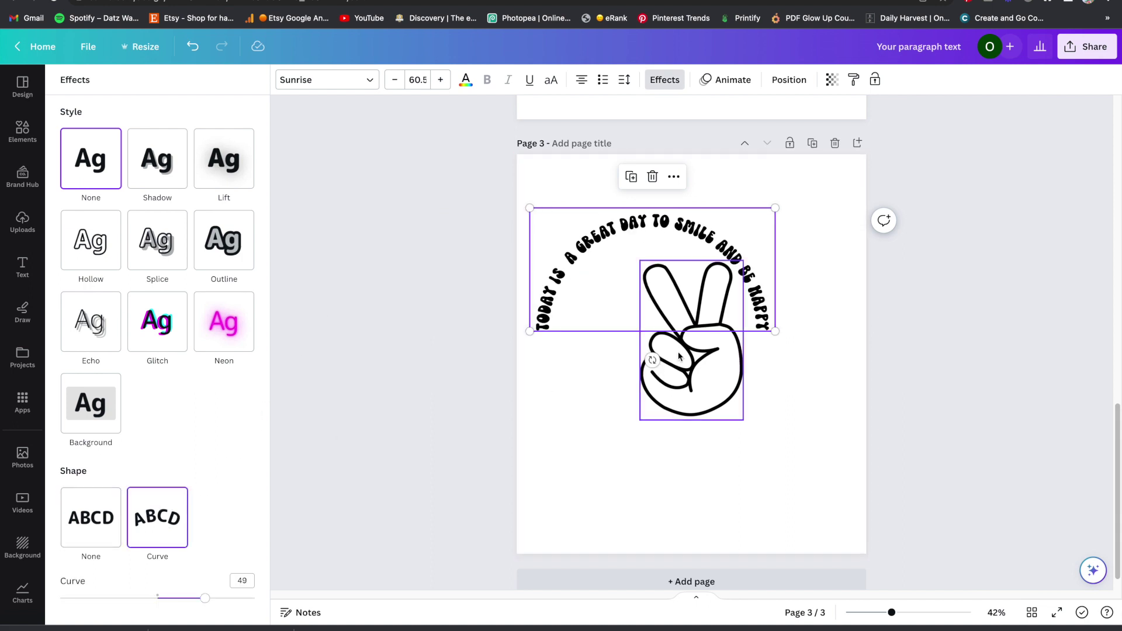
pyautogui.moveTo(699, 234); pyautogui.dragTo(744, 246)
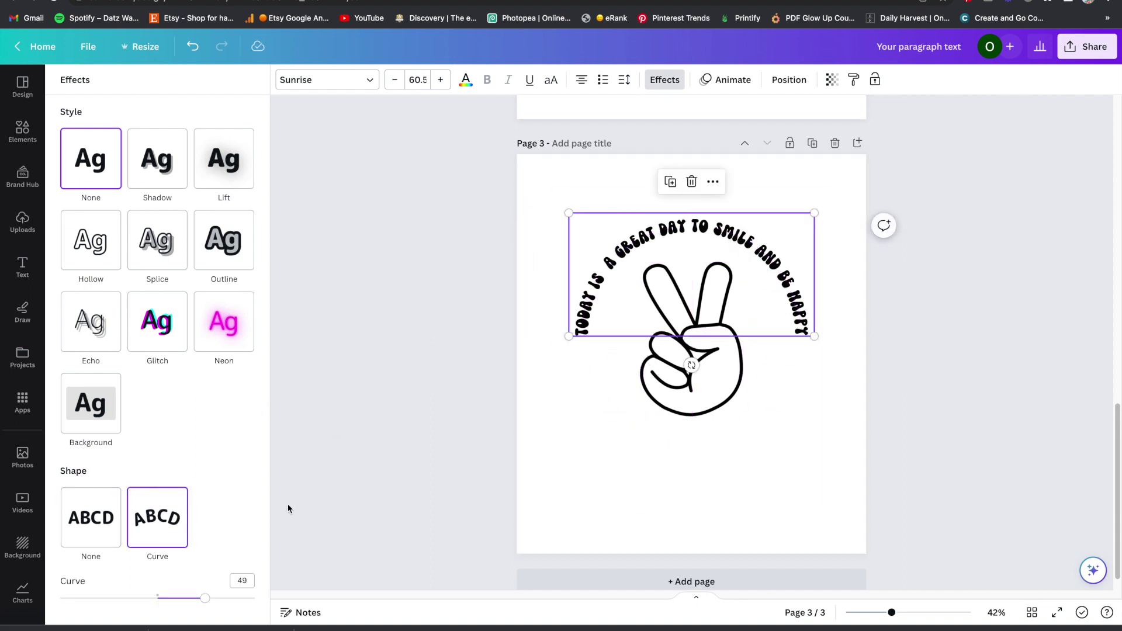
pyautogui.moveTo(203, 597); pyautogui.dragTo(213, 598)
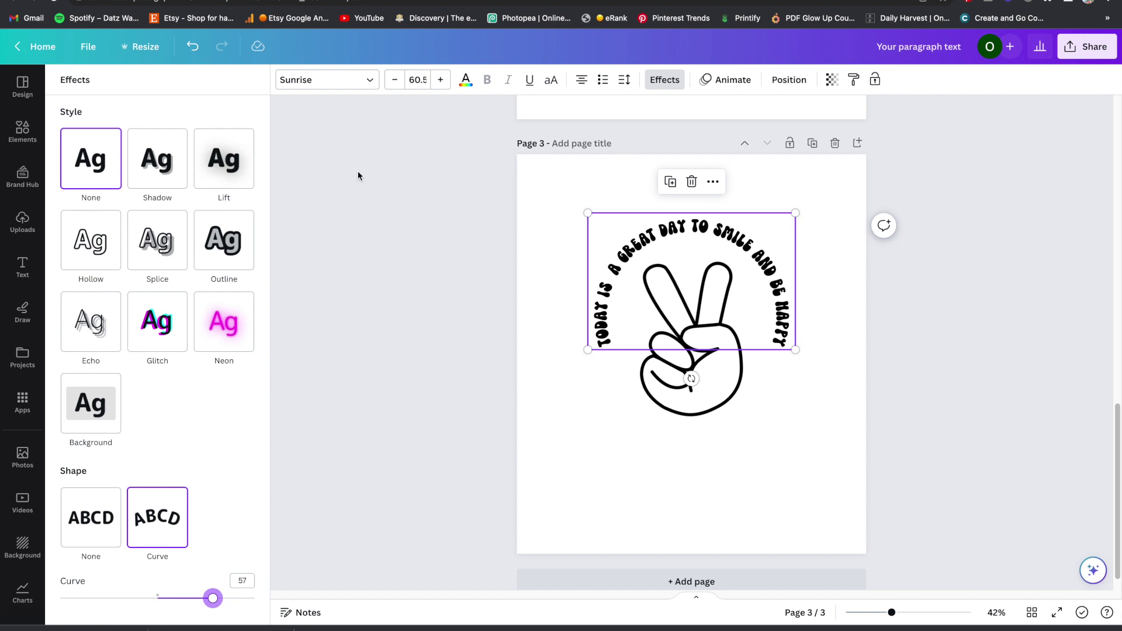
pyautogui.moveTo(438, 83); pyautogui.dragTo(438, 82)
pyautogui.moveTo(213, 598); pyautogui.dragTo(231, 599)
# - Rotate the curved text ring around the peace hand and centre it on the page
pyautogui.moveTo(689, 478); pyautogui.dragTo(488, 321)
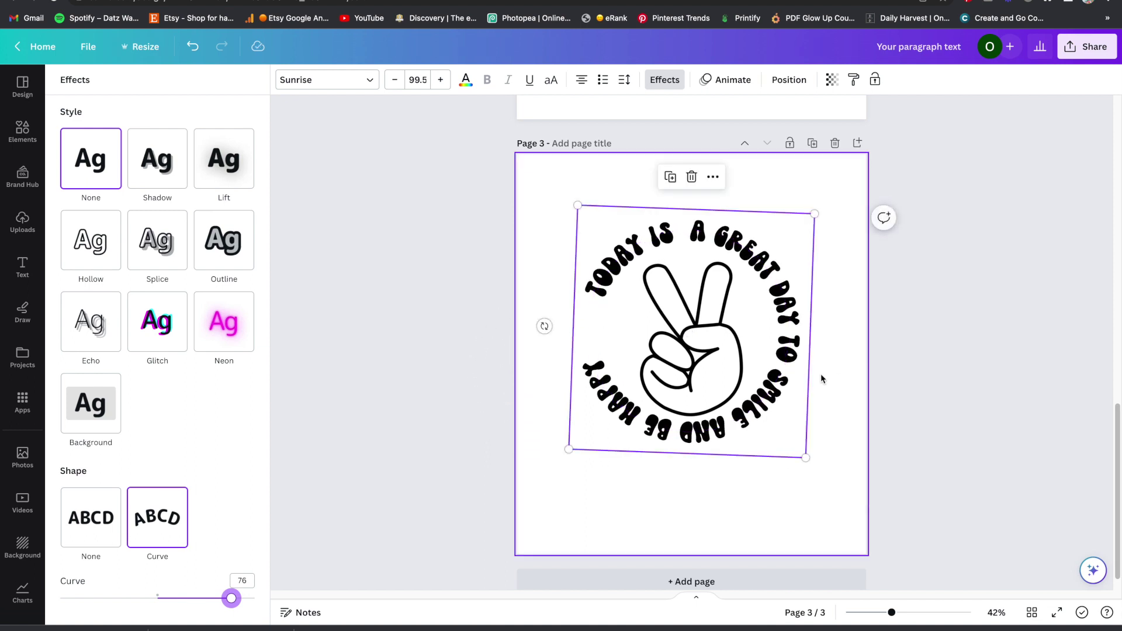
pyautogui.moveTo(752, 368); pyautogui.dragTo(753, 372)
pyautogui.click(943, 349)
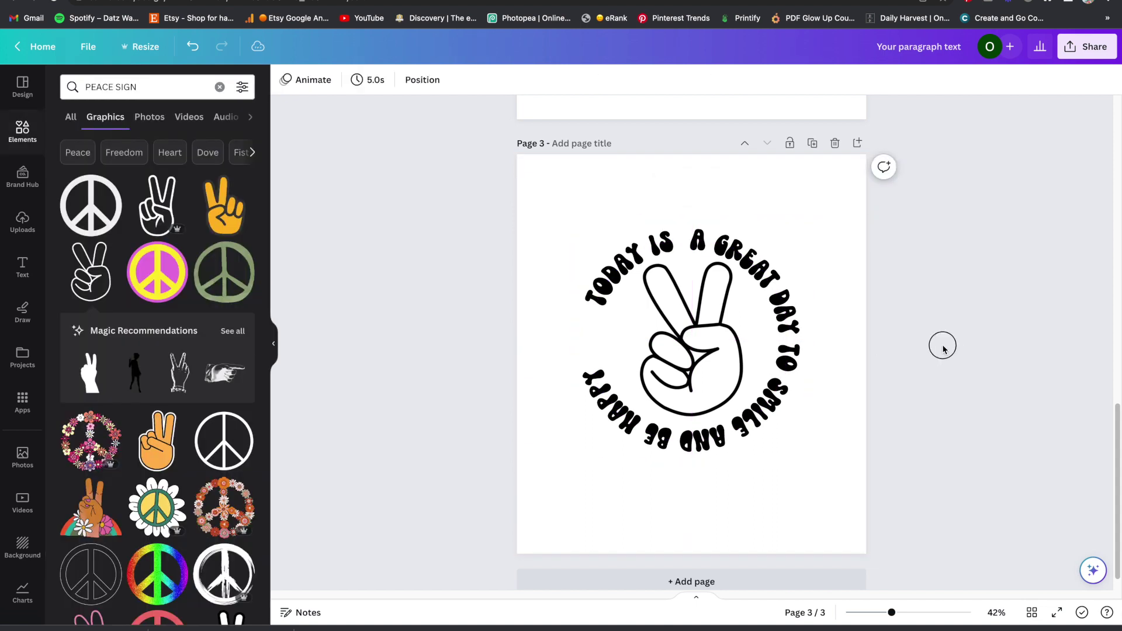
# - Add a sparkles graphic from Recently used at the ring's left edge
pyautogui.click(219, 88)
pyautogui.click(138, 190)
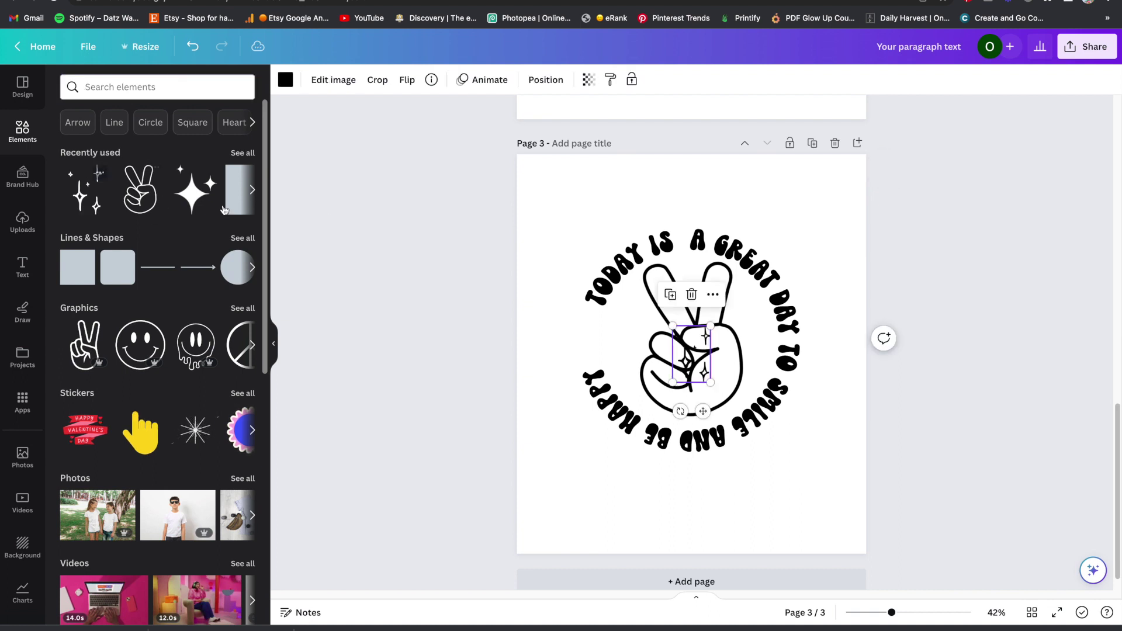
pyautogui.moveTo(691, 356); pyautogui.dragTo(596, 348)
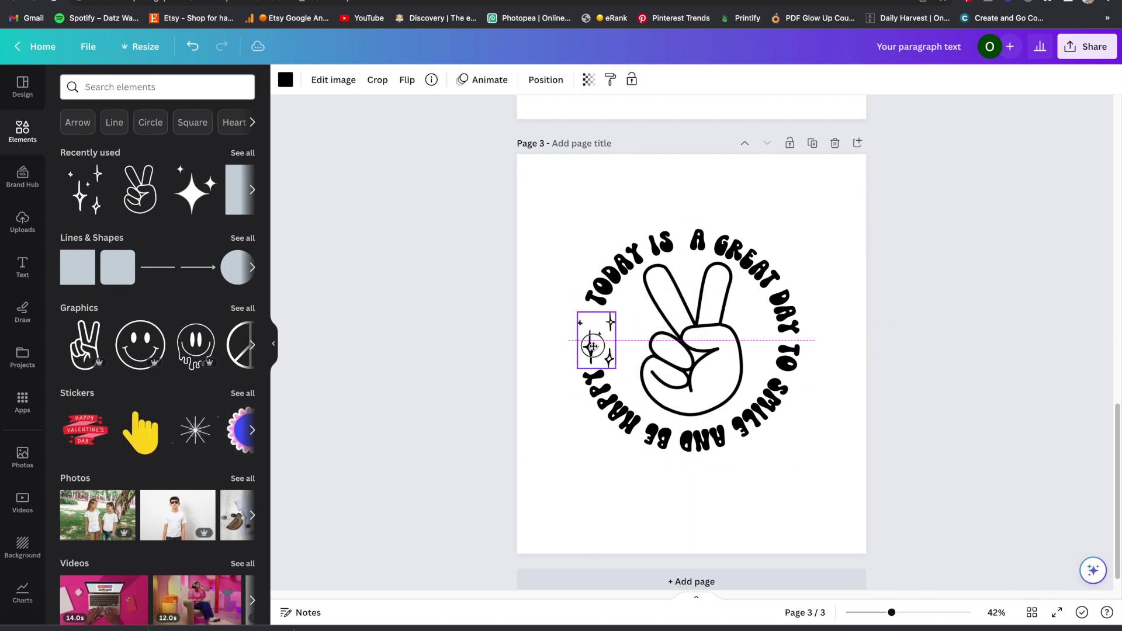
# - Scale the whole peace-hand design up to fill the page and shift it down slightly
pyautogui.click(592, 346)
pyautogui.click(919, 384)
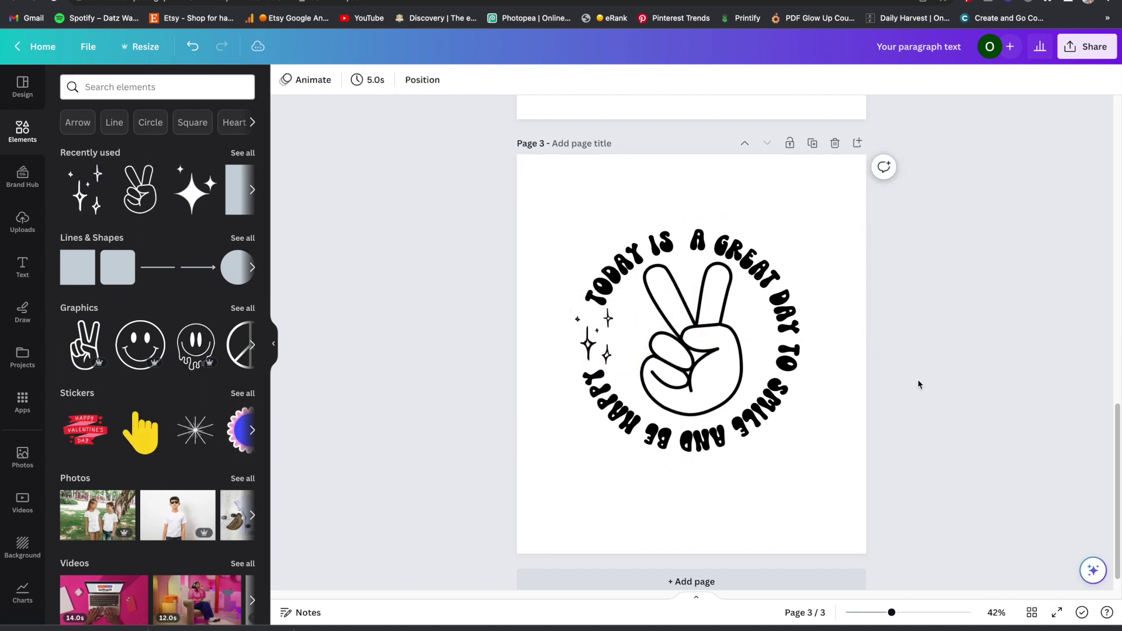
pyautogui.moveTo(895, 477); pyautogui.dragTo(498, 273)
pyautogui.moveTo(814, 216); pyautogui.dragTo(882, 140)
pyautogui.moveTo(571, 466); pyautogui.dragTo(510, 515)
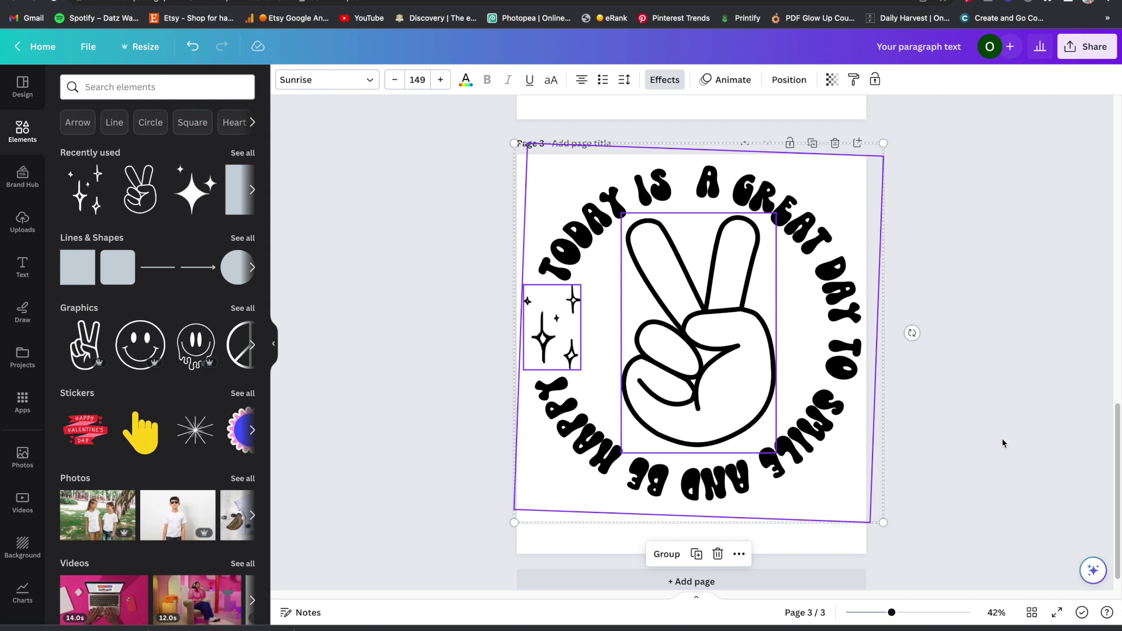
pyautogui.moveTo(816, 412); pyautogui.dragTo(814, 433)
pyautogui.press('Escape')
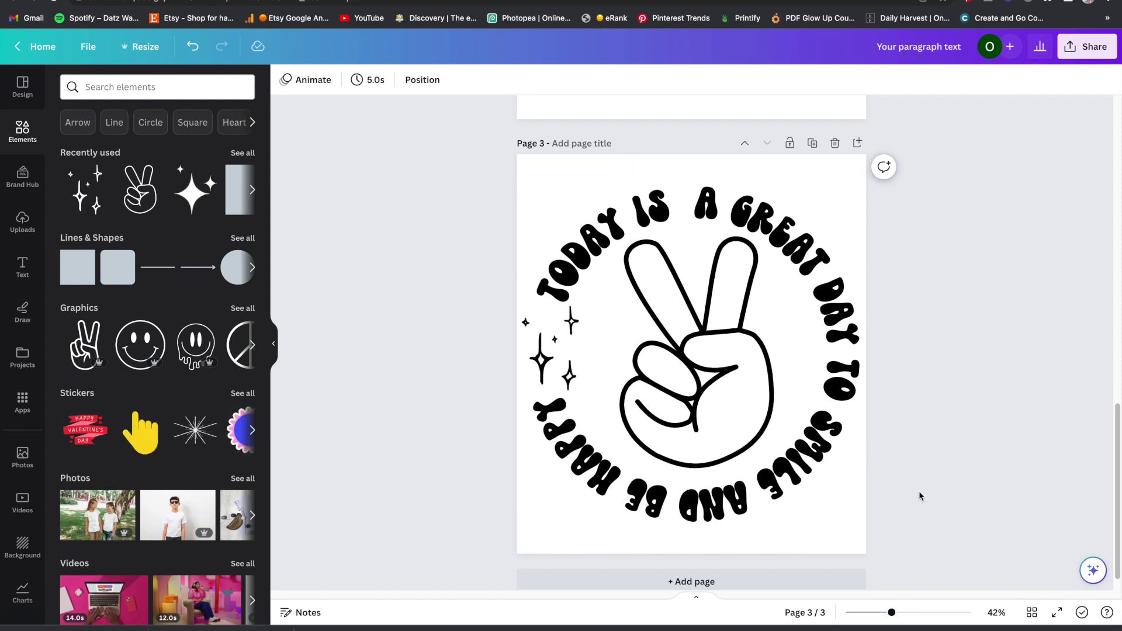
# - Move the peace-hand page up so it becomes page 2
pyautogui.click(747, 146)
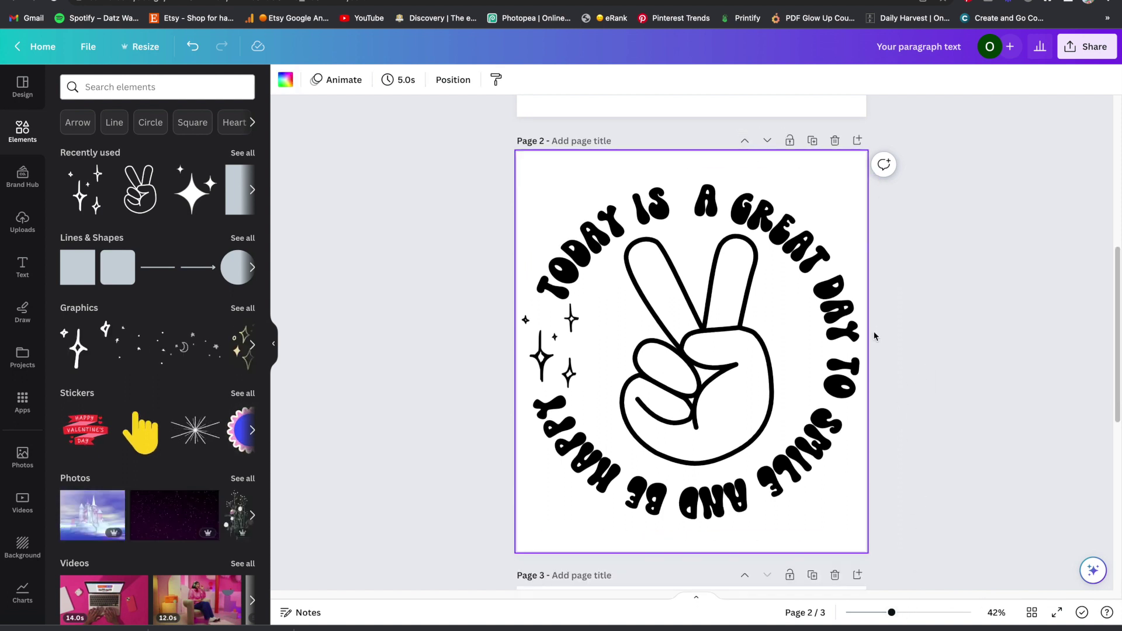
pyautogui.click(273, 343)
pyautogui.scroll(-6, 328, 373)
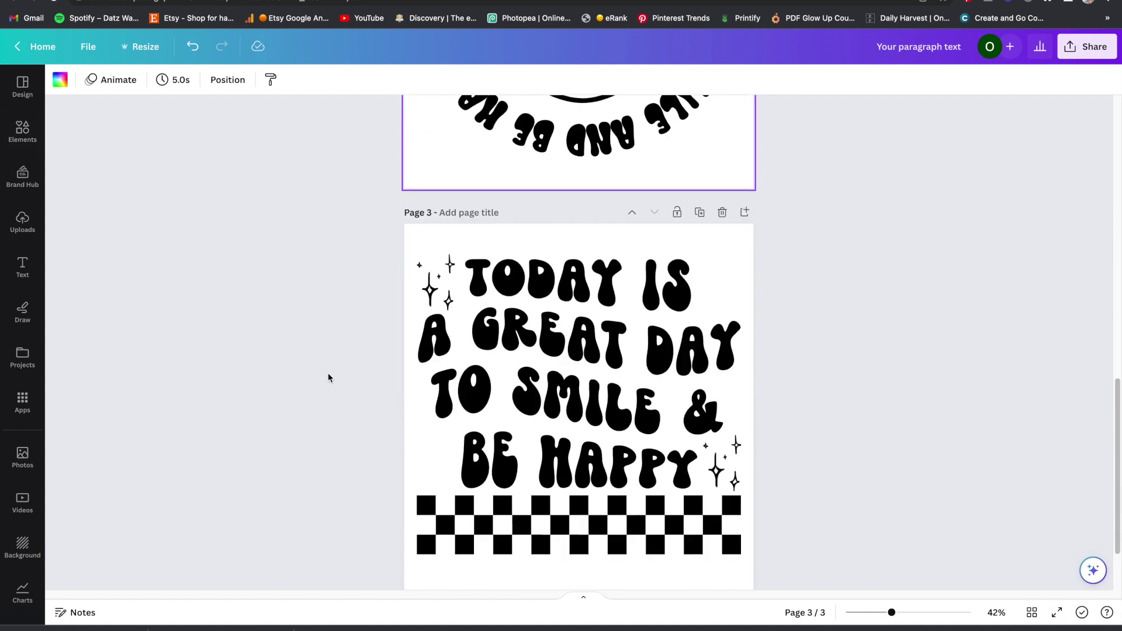